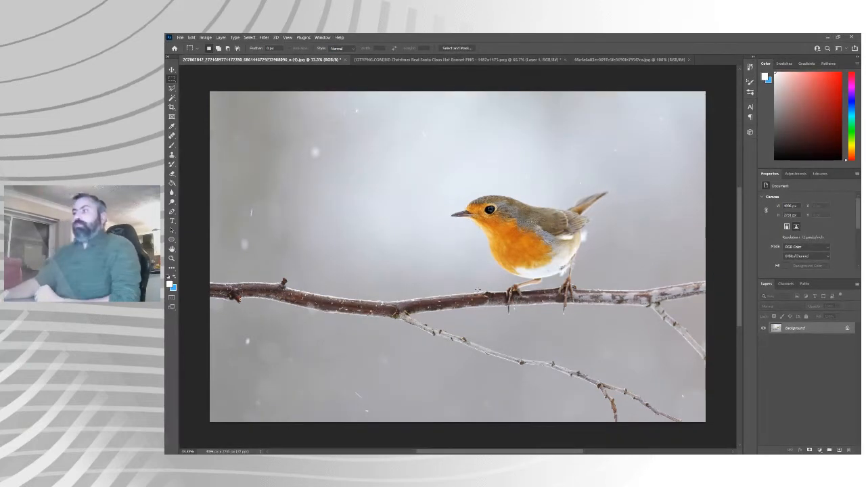
Step: Copy the Santa hat from its own image and paste it as a new layer into the robin image
{"action": "left_click", "coordinate": [438, 60]}
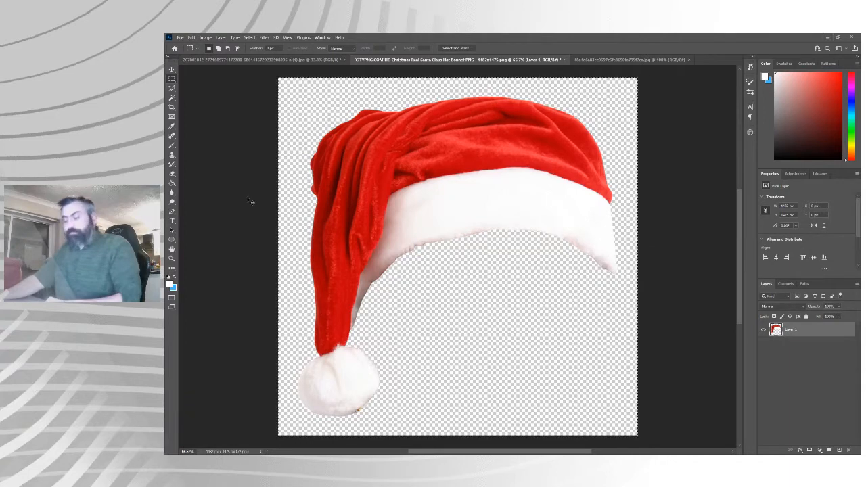
{"action": "left_click", "coordinate": [246, 60]}
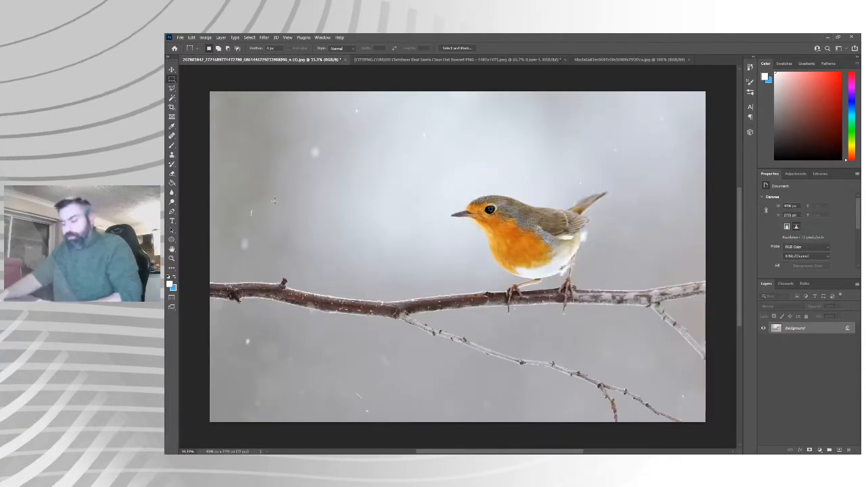
{"action": "key", "text": "ctrl+v"}
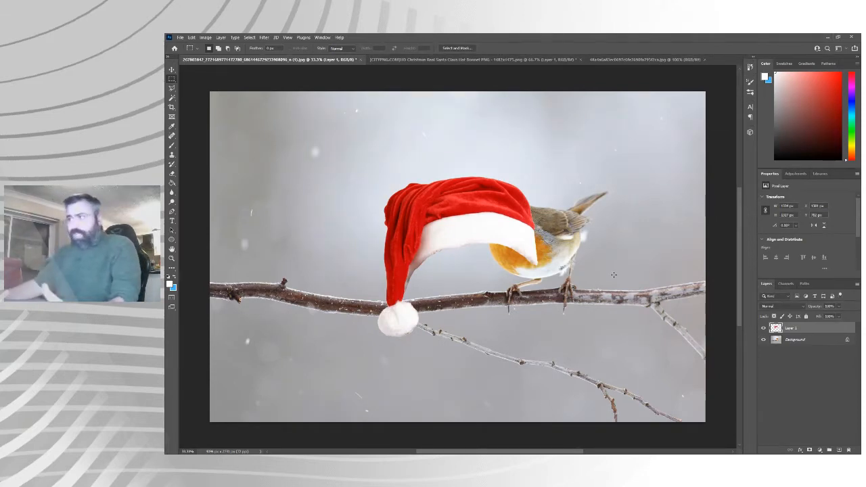
Step: Move the pasted Santa hat into the empty area left of the robin and flip it horizontally
{"action": "left_click", "coordinate": [172, 70]}
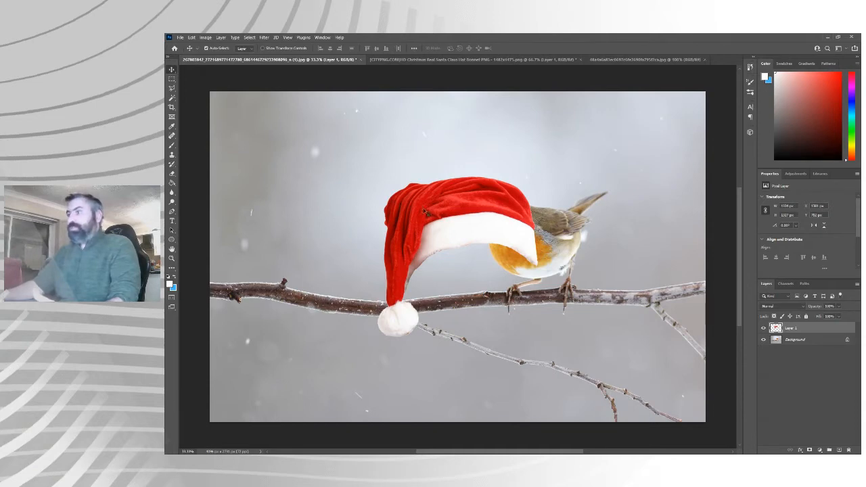
{"action": "left_click_drag", "start_coordinate": [441, 215], "coordinate": [352, 193]}
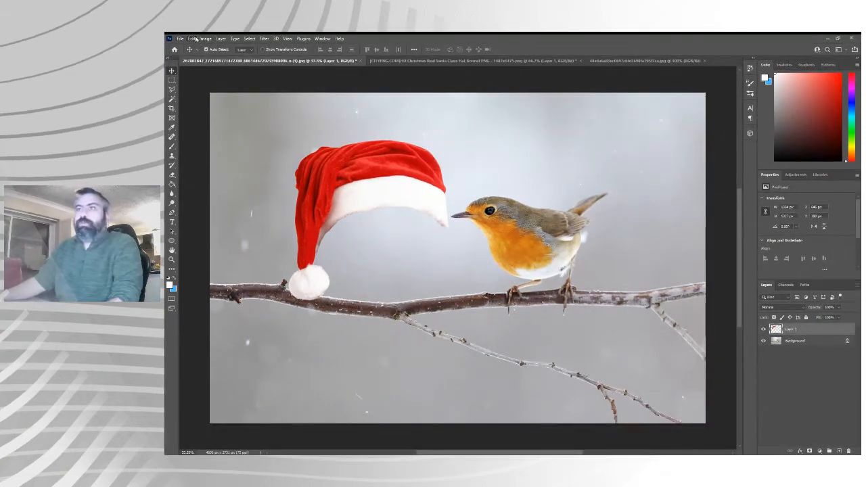
{"action": "mouse_move", "coordinate": [230, 205]}
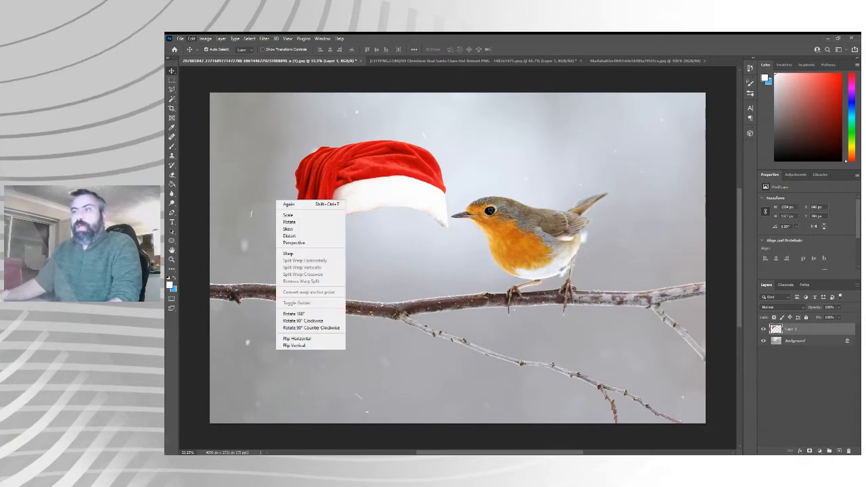
{"action": "left_click", "coordinate": [315, 339]}
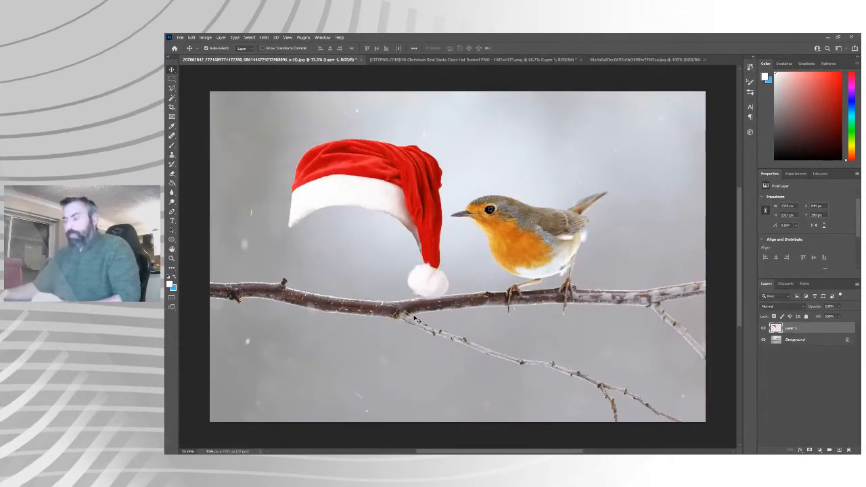
Step: Scale the Santa hat down proportionally to about 32% and place it on the robin's head
{"action": "left_click", "coordinate": [192, 38]}
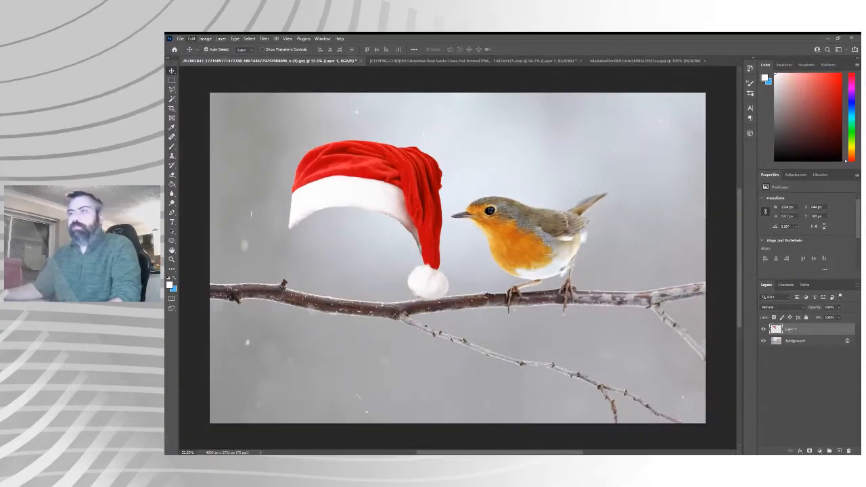
{"action": "key", "text": "ctrl+t"}
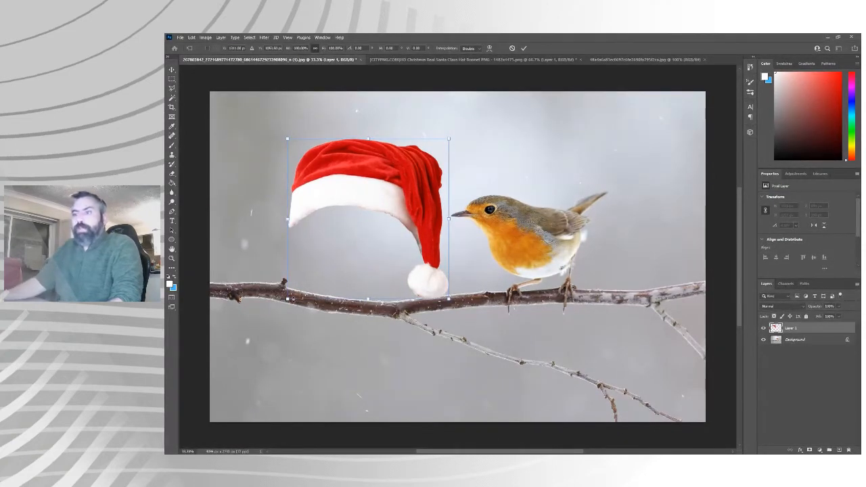
{"action": "left_click_drag", "start_coordinate": [287, 297], "coordinate": [338, 248]}
{"action": "left_click_drag", "start_coordinate": [381, 174], "coordinate": [489, 190]}
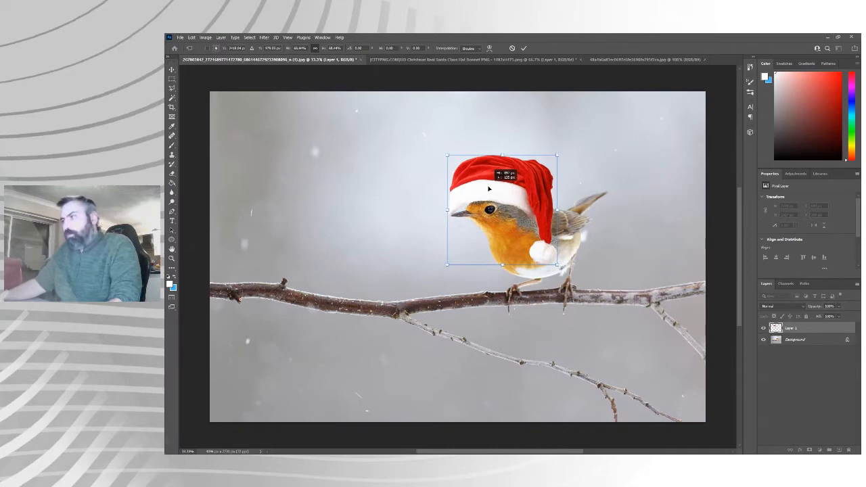
{"action": "left_click_drag", "start_coordinate": [488, 189], "coordinate": [505, 179]}
{"action": "left_click_drag", "start_coordinate": [574, 201], "coordinate": [506, 205]}
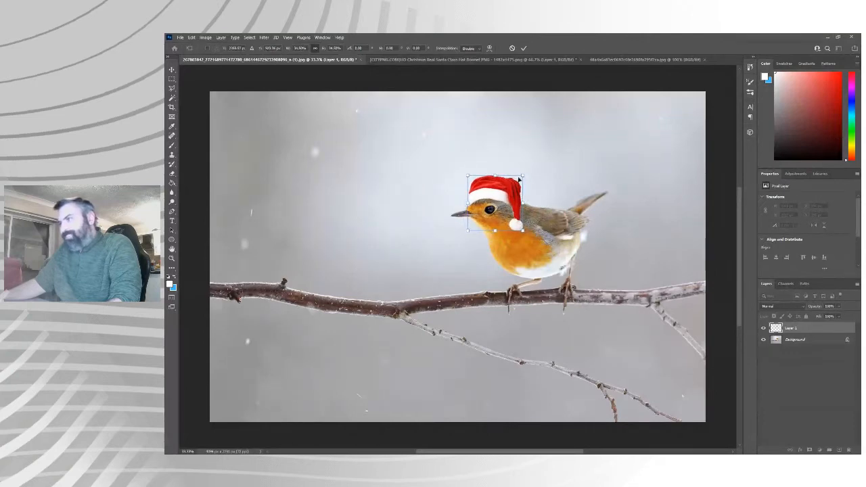
{"action": "left_click_drag", "start_coordinate": [494, 176], "coordinate": [494, 199]}
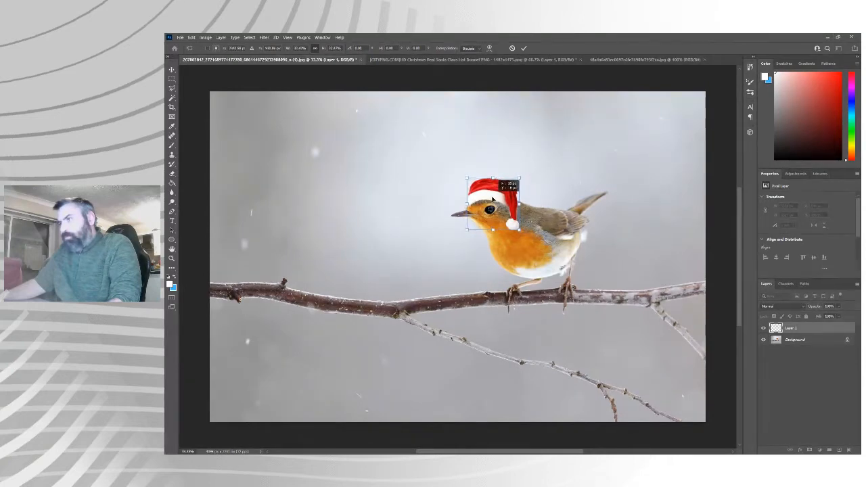
{"action": "key", "text": "Return"}
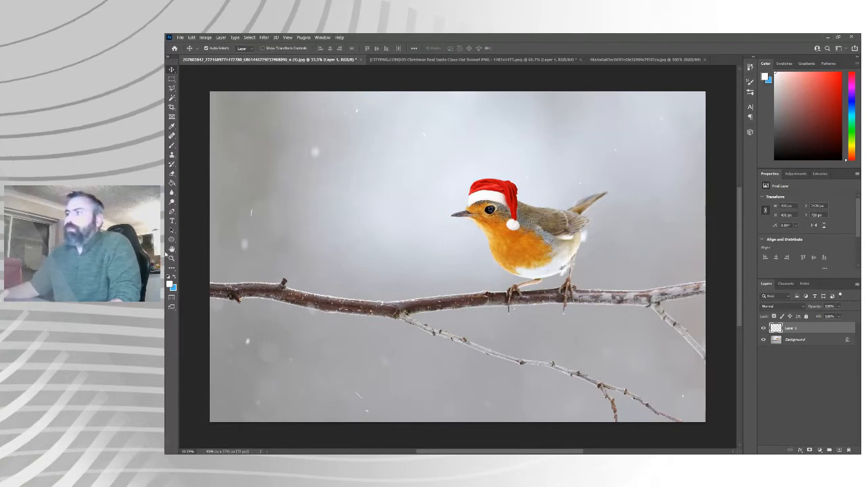
Step: Rotate the hat by about -1° so that its brim follows the robin's head
{"action": "left_click", "coordinate": [171, 259]}
{"action": "left_click", "coordinate": [487, 206]}
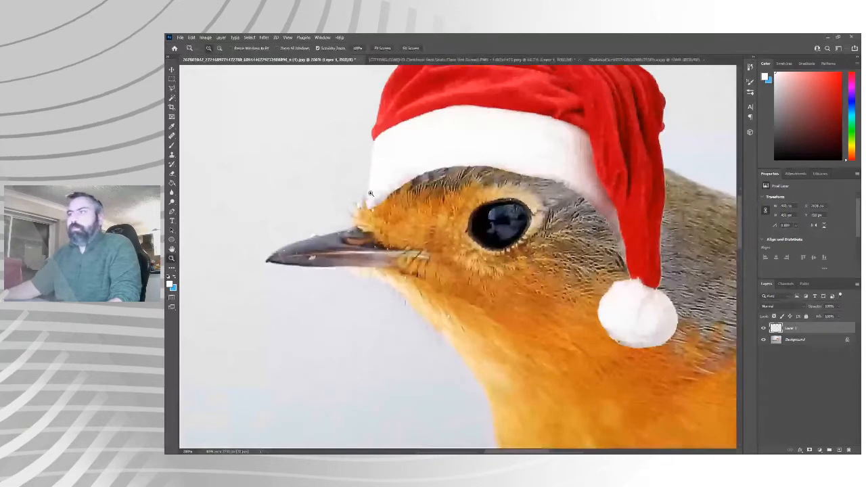
{"action": "scroll", "coordinate": [370, 193], "scroll_direction": "up", "scroll_amount": 1}
{"action": "key", "text": "v"}
{"action": "left_click_drag", "start_coordinate": [419, 174], "coordinate": [420, 172]}
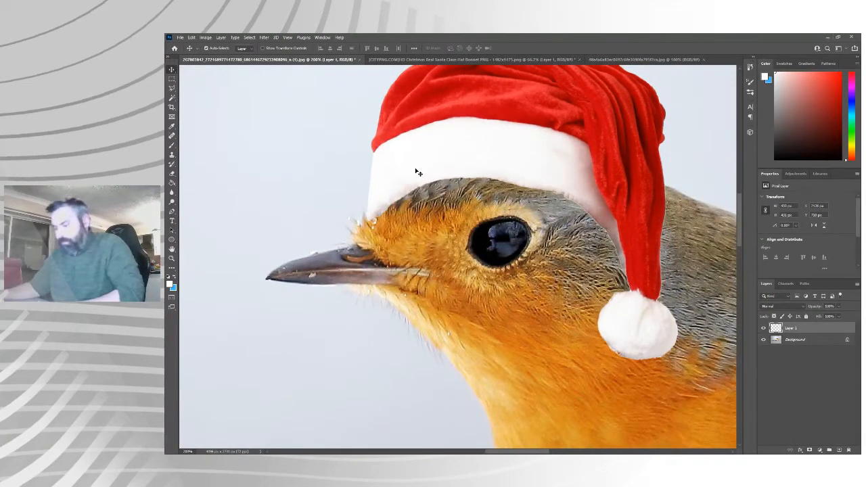
{"action": "key", "text": "ctrl+t"}
{"action": "key", "text": "ctrl+minus"}
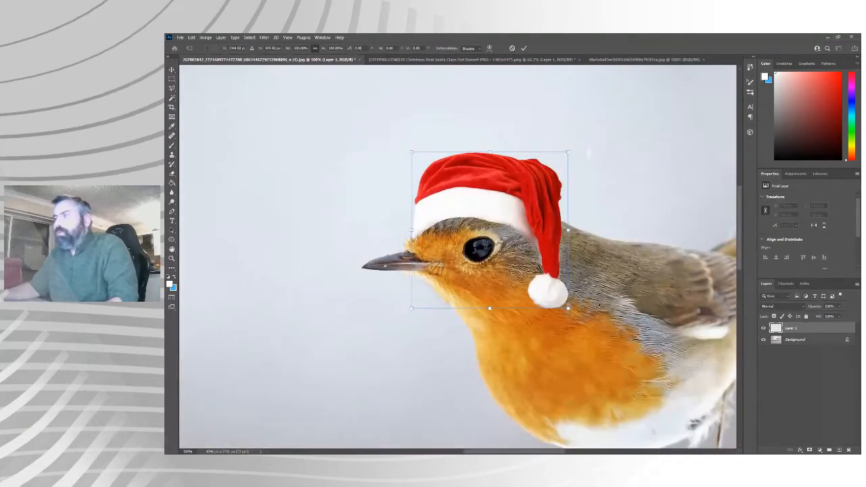
{"action": "left_click_drag", "start_coordinate": [599, 303], "coordinate": [602, 298]}
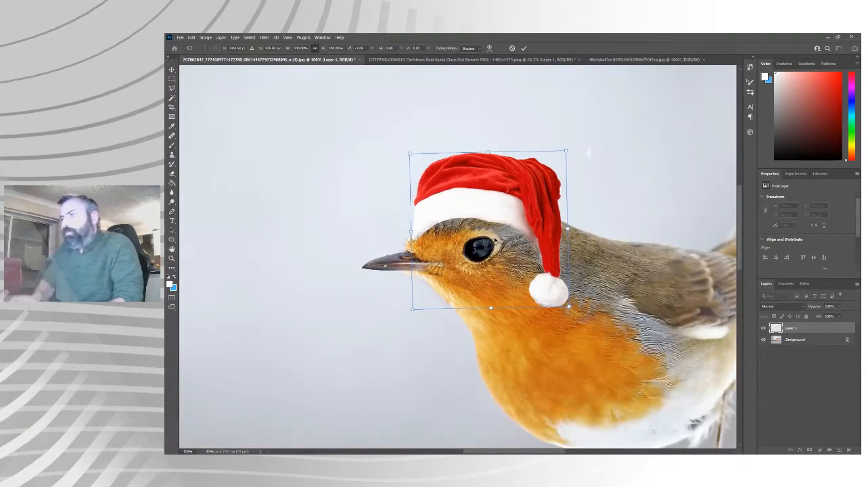
Step: Nudge the rotated hat slightly left and up on the robin's head and apply the transformation
{"action": "key", "text": "Left"}
{"action": "key", "text": "Left"}
{"action": "key", "text": "Up"}
{"action": "key", "text": "Up"}
{"action": "key", "text": "Up"}
{"action": "key", "text": "Up"}
{"action": "key", "text": "Up"}
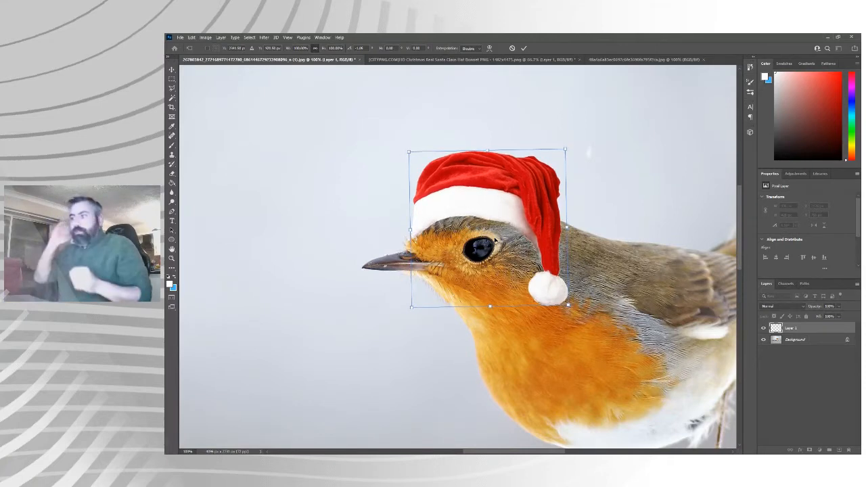
{"action": "key", "text": "Return"}
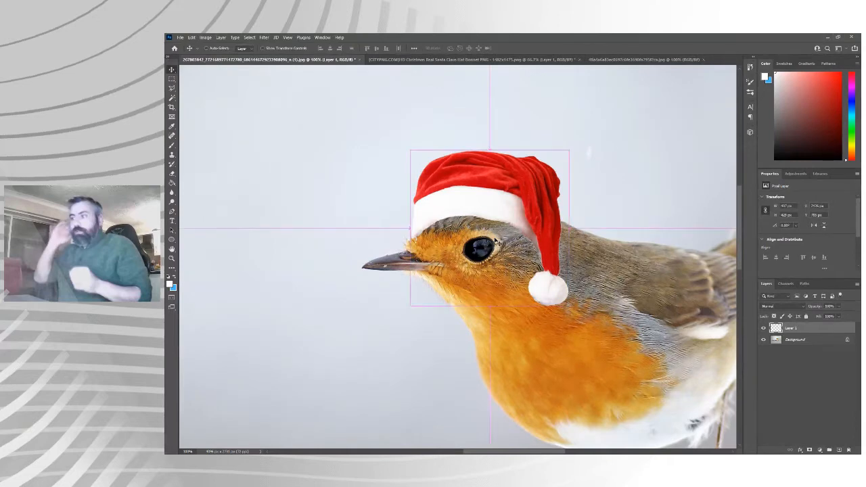
Step: Examine how the hat fits on the robin within the full image
{"action": "key", "text": "ctrl+minus"}
{"action": "key", "text": "ctrl+minus"}
{"action": "key", "text": "ctrl+minus"}
{"action": "key", "text": "ctrl+minus"}
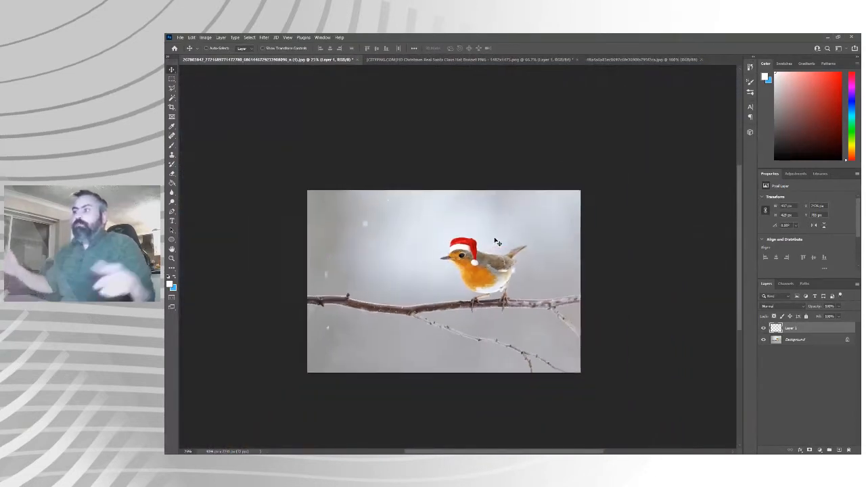
{"action": "key", "text": "z"}
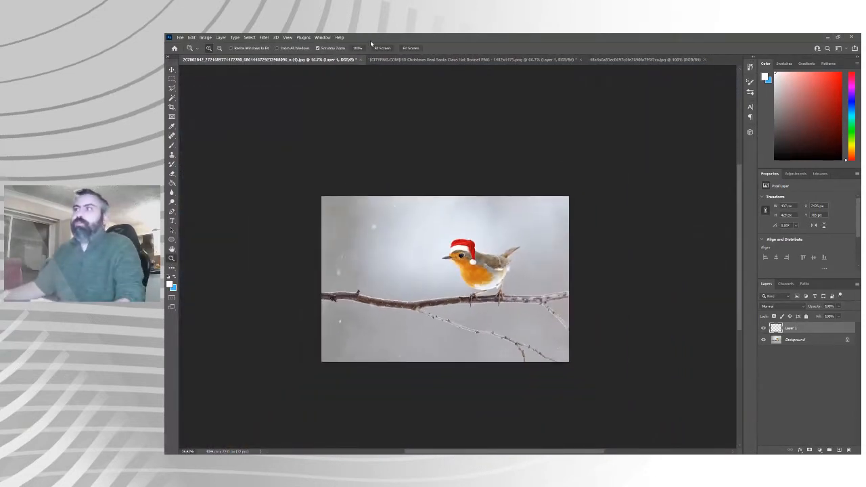
{"action": "left_click", "coordinate": [358, 48]}
{"action": "left_click", "coordinate": [379, 48]}
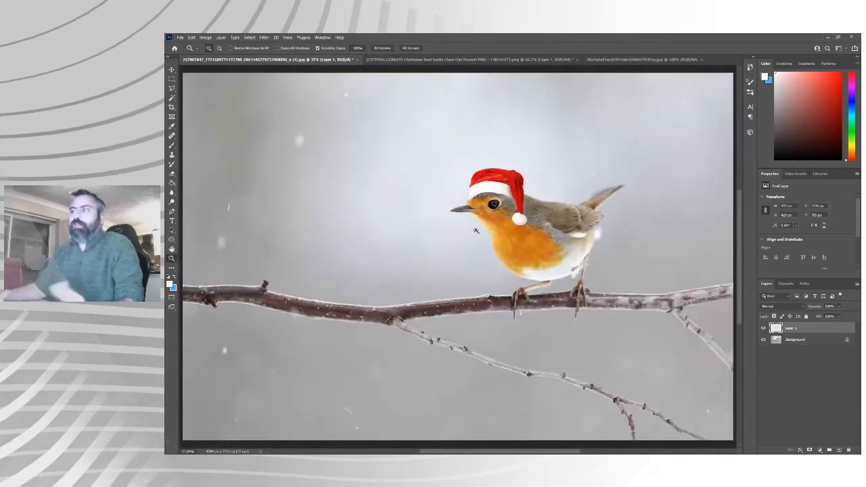
{"action": "key", "text": "ctrl+minus"}
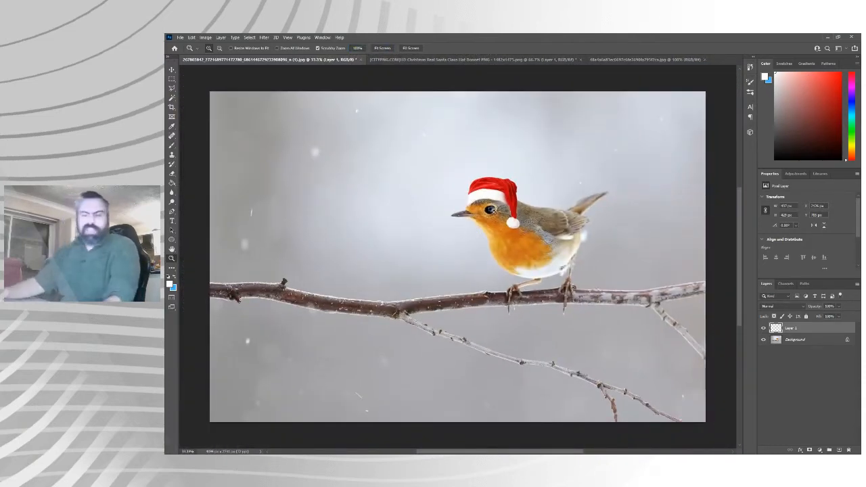
{"action": "left_click_drag", "start_coordinate": [498, 202], "coordinate": [491, 203]}
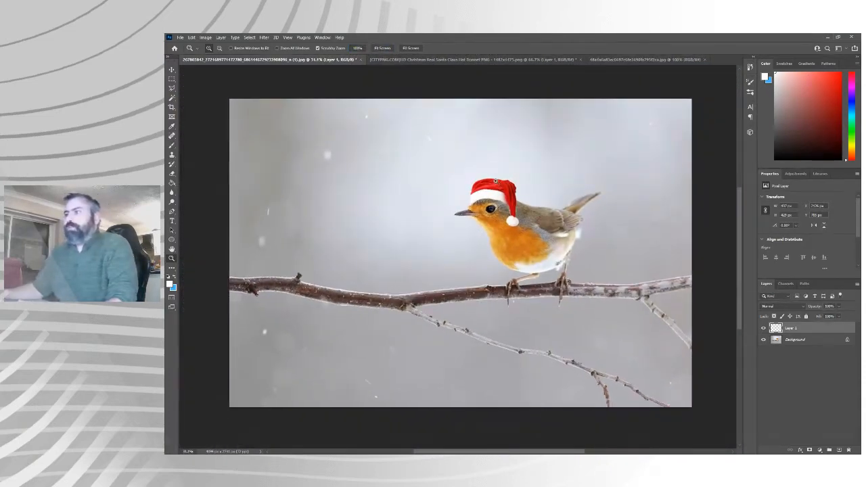
{"action": "left_click", "coordinate": [376, 48]}
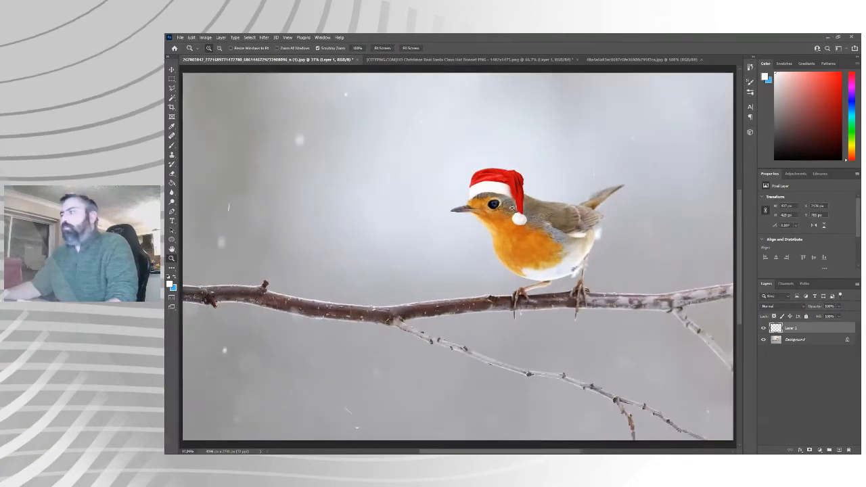
Step: Add a white layer mask to the Santa hat layer
{"action": "left_click_drag", "start_coordinate": [500, 193], "coordinate": [561, 283]}
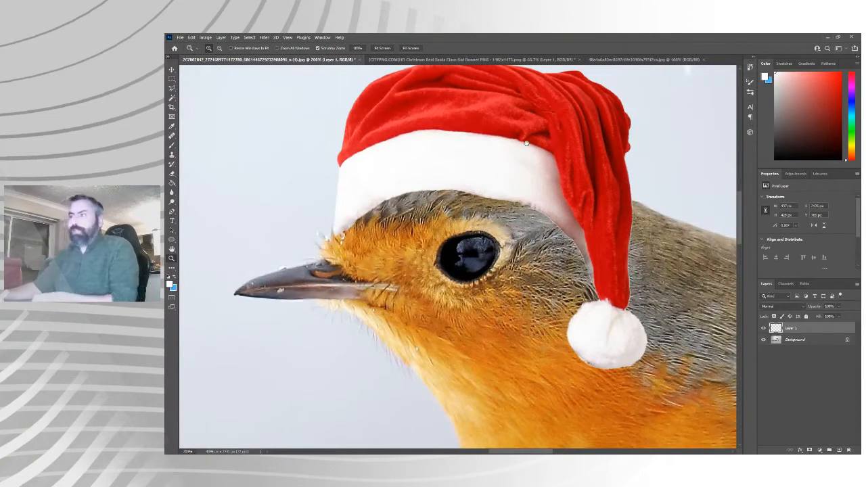
{"action": "left_click_drag", "start_coordinate": [490, 141], "coordinate": [429, 177]}
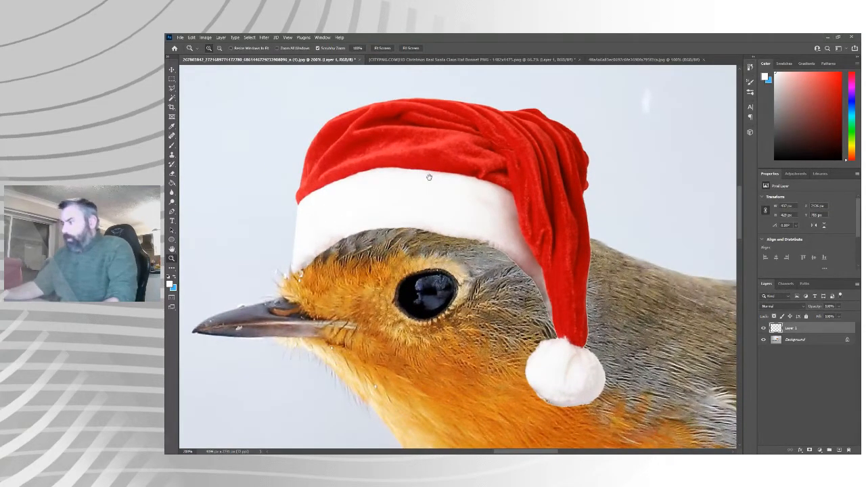
{"action": "left_click_drag", "start_coordinate": [429, 177], "coordinate": [445, 165]}
{"action": "left_click", "coordinate": [810, 450]}
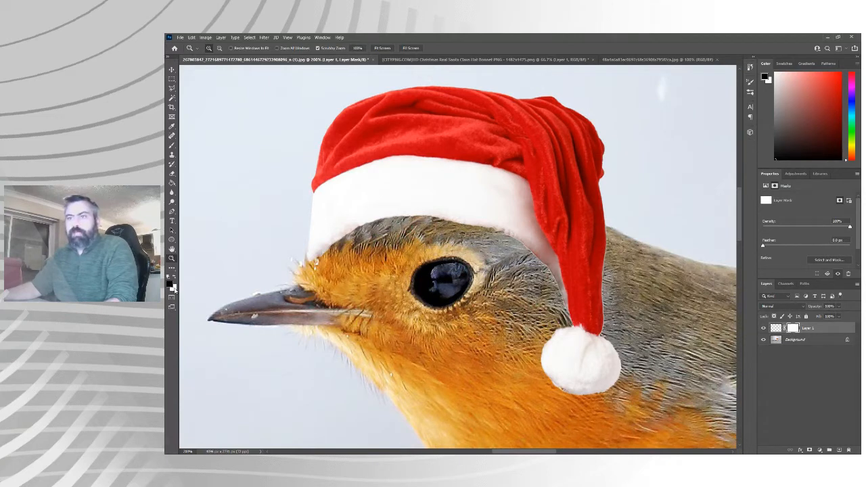
Step: Set up the Brush tool with a soft 40 px tip and reduced opacity for painting on the mask
{"action": "left_click", "coordinate": [171, 147]}
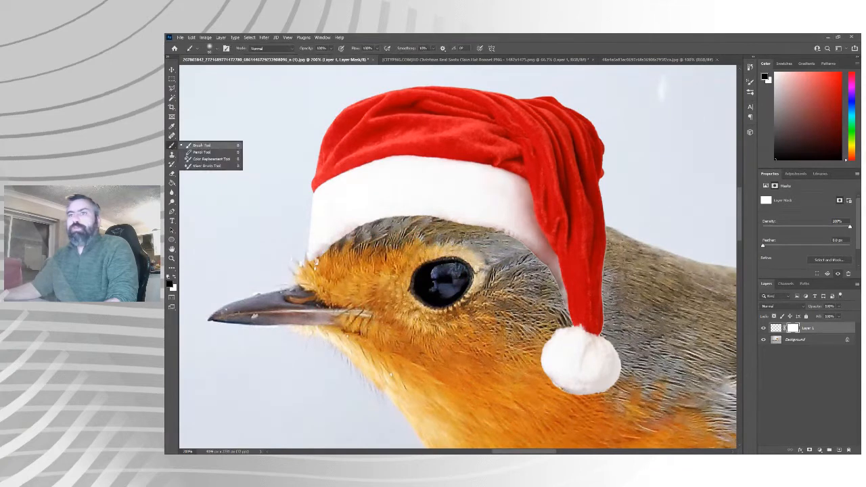
{"action": "left_click", "coordinate": [190, 145]}
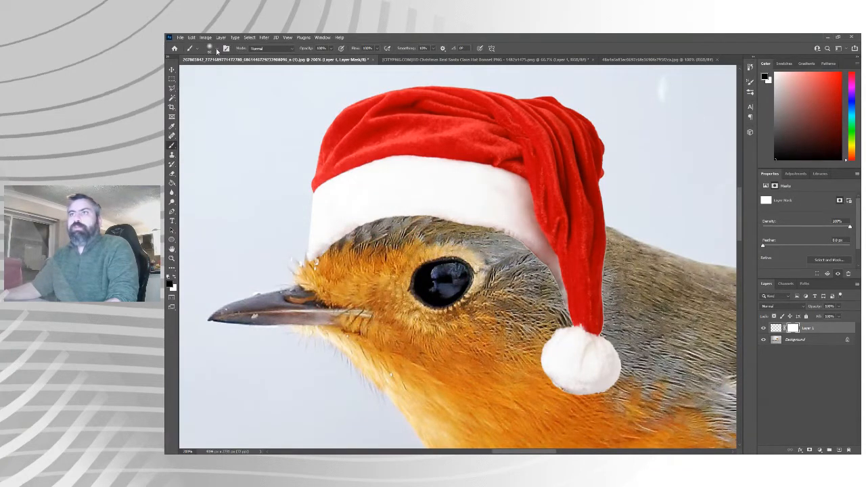
{"action": "left_click", "coordinate": [217, 51]}
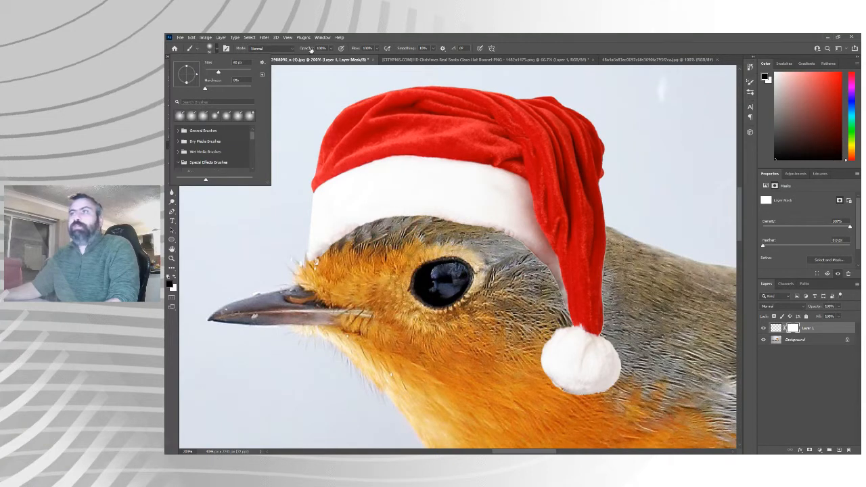
{"action": "left_click", "coordinate": [306, 51]}
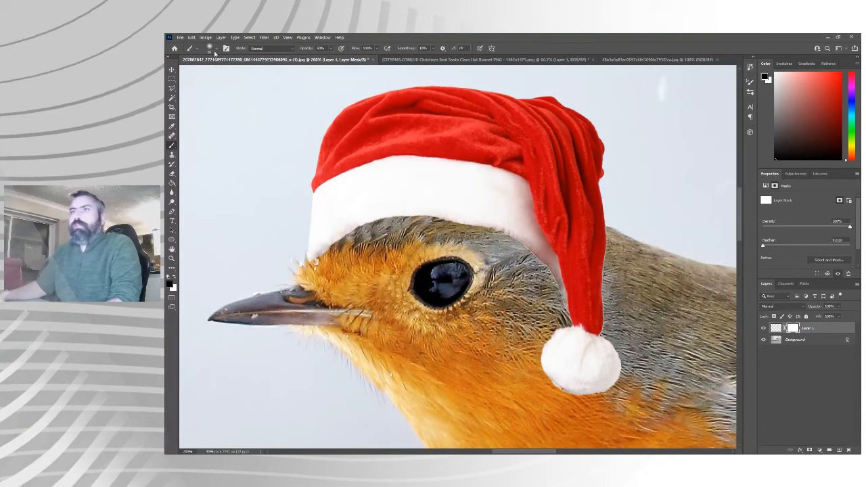
{"action": "left_click", "coordinate": [217, 49]}
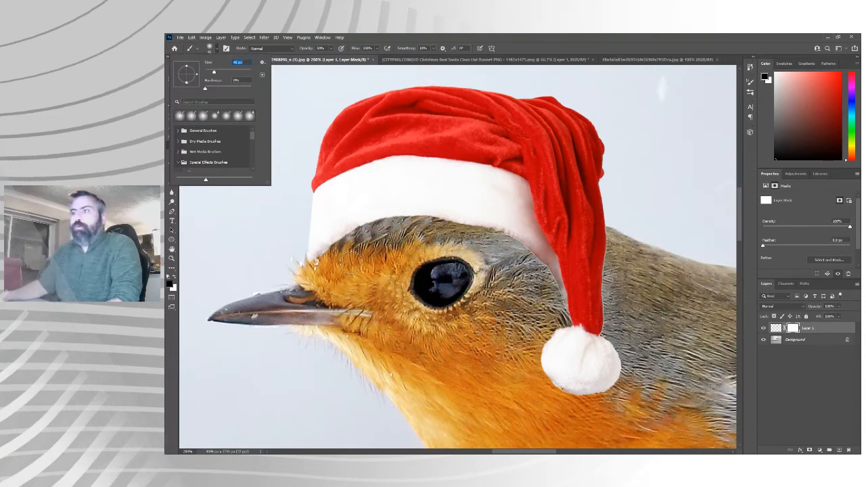
Step: Paint black on the mask along the hat brim's lower edge to blend it into the feathers, and select the Background layer
{"action": "left_click", "coordinate": [306, 268]}
{"action": "mouse_move", "coordinate": [306, 269]}
{"action": "left_mouse_down"}
{"action": "mouse_move", "coordinate": [335, 250]}
{"action": "mouse_move", "coordinate": [348, 254]}
{"action": "mouse_move", "coordinate": [343, 246]}
{"action": "mouse_move", "coordinate": [359, 232]}
{"action": "mouse_move", "coordinate": [363, 236]}
{"action": "mouse_move", "coordinate": [354, 229]}
{"action": "mouse_move", "coordinate": [402, 226]}
{"action": "mouse_move", "coordinate": [386, 222]}
{"action": "mouse_move", "coordinate": [408, 216]}
{"action": "mouse_move", "coordinate": [486, 240]}
{"action": "left_mouse_up"}
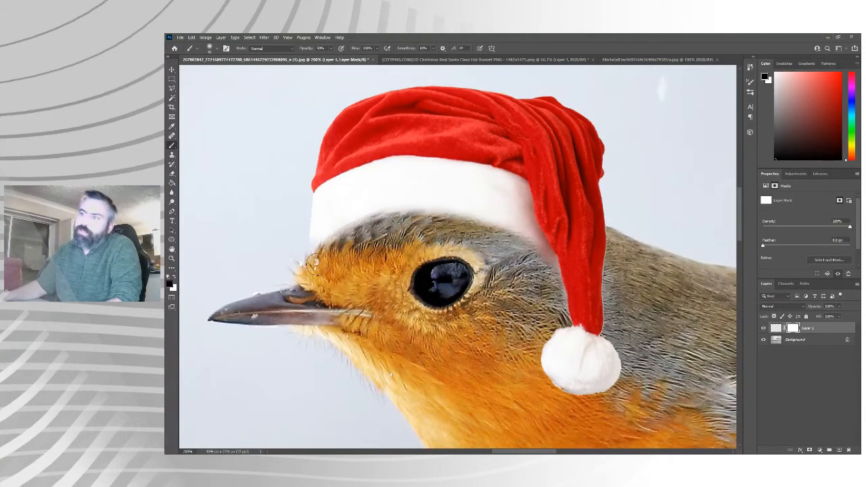
{"action": "left_click", "coordinate": [775, 340]}
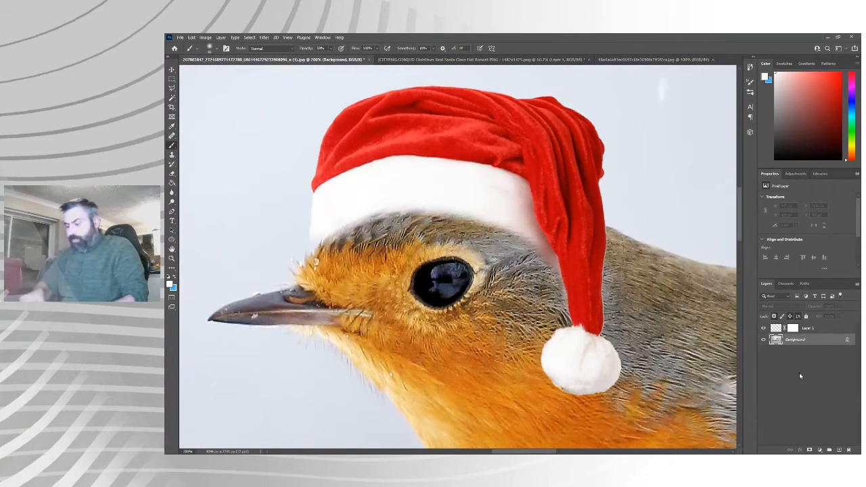
Step: Duplicate the Background layer and clone clean feathers over the snow flecks on the forehead just below the hat's front edge
{"action": "key", "text": "ctrl+j"}
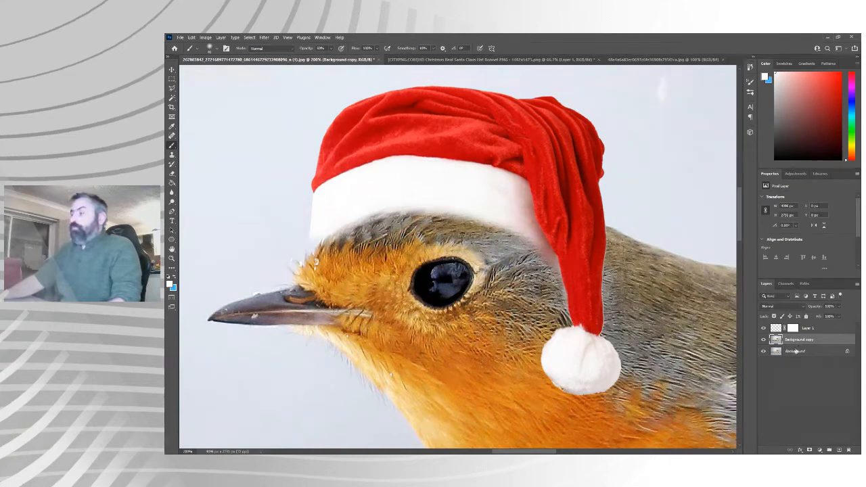
{"action": "left_click", "coordinate": [171, 155]}
{"action": "left_click", "coordinate": [218, 50]}
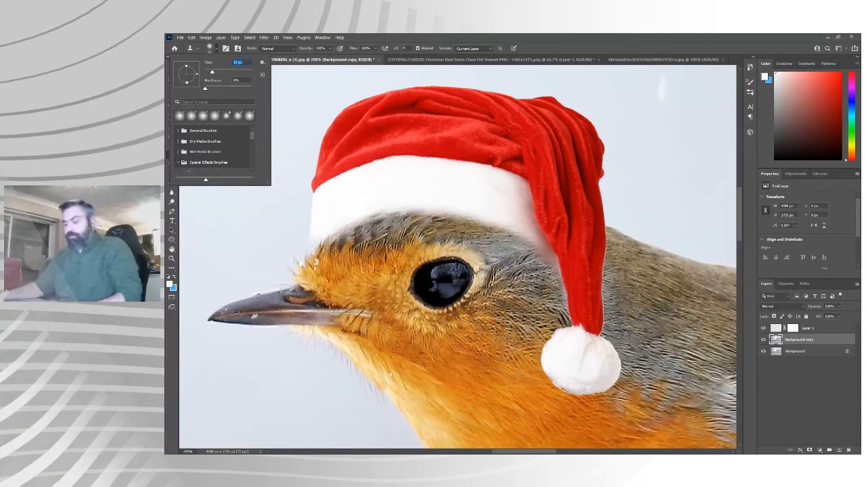
{"action": "left_click", "coordinate": [316, 260], "text": "alt"}
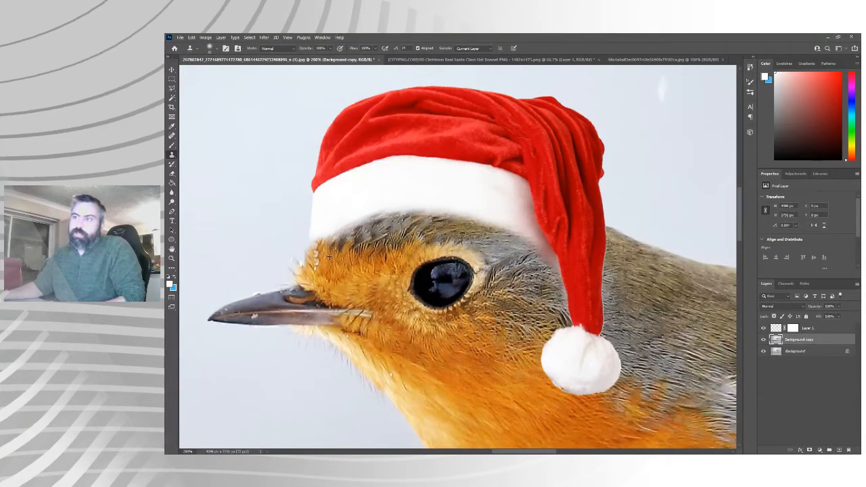
{"action": "left_click", "coordinate": [315, 251]}
{"action": "mouse_move", "coordinate": [316, 250]}
{"action": "left_mouse_down"}
{"action": "mouse_move", "coordinate": [349, 280]}
{"action": "mouse_move", "coordinate": [336, 268]}
{"action": "mouse_move", "coordinate": [302, 265]}
{"action": "left_mouse_up"}
{"action": "left_click", "coordinate": [345, 271], "text": "alt"}
{"action": "left_click", "coordinate": [340, 242], "text": "alt"}
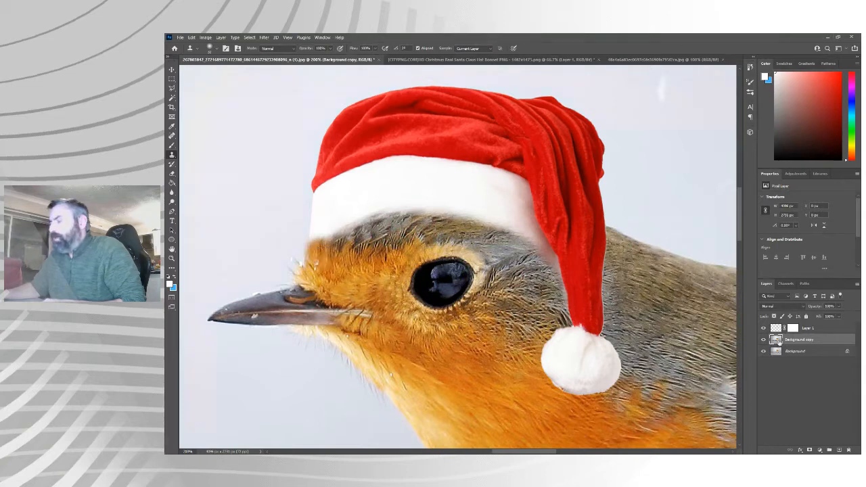
Step: Move the Background copy layer above the hat layer and add an inverted, fully black layer mask to it
{"action": "left_click_drag", "start_coordinate": [779, 340], "coordinate": [779, 328]}
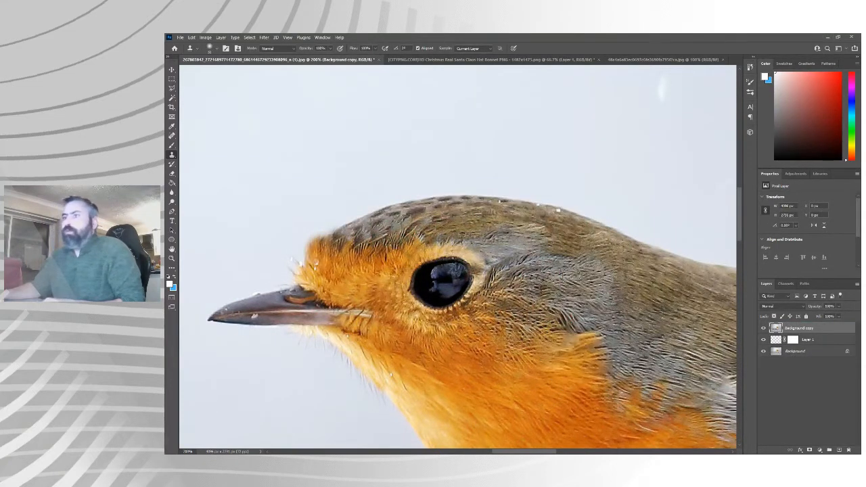
{"action": "left_click", "coordinate": [808, 450]}
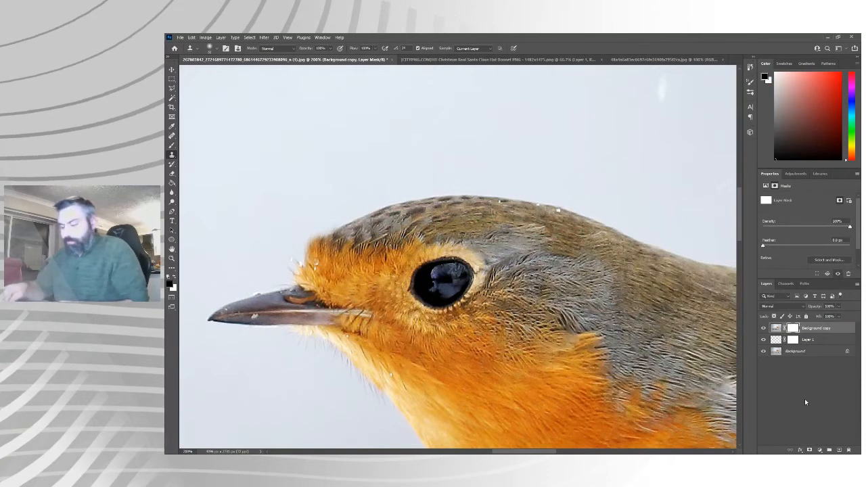
{"action": "key", "text": "ctrl+i"}
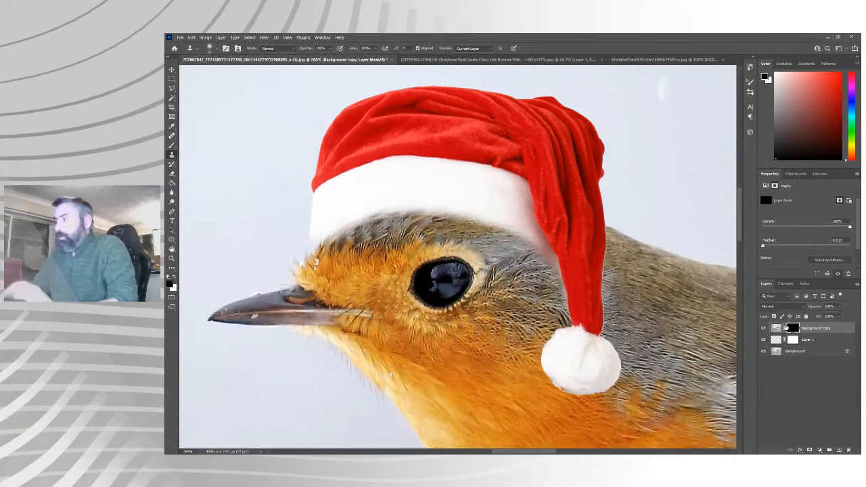
Step: Paint white on the Background copy's mask along the brim's lower edge to reveal feathers overlapping the hat
{"action": "left_click", "coordinate": [173, 146]}
{"action": "left_click", "coordinate": [793, 329]}
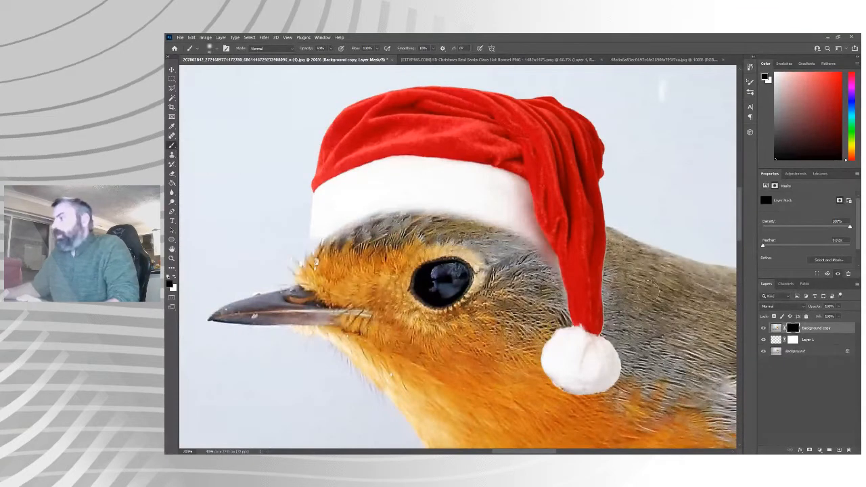
{"action": "left_click", "coordinate": [176, 278]}
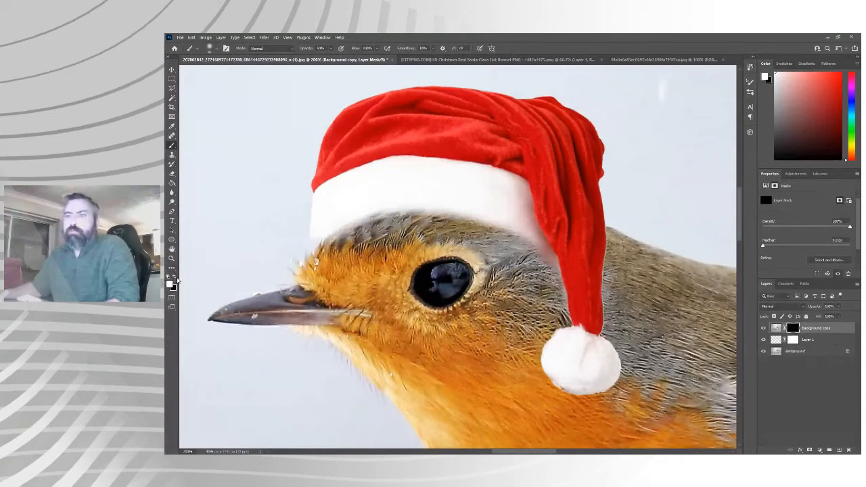
{"action": "mouse_move", "coordinate": [330, 245]}
{"action": "left_mouse_down"}
{"action": "mouse_move", "coordinate": [298, 256]}
{"action": "mouse_move", "coordinate": [334, 241]}
{"action": "mouse_move", "coordinate": [334, 231]}
{"action": "mouse_move", "coordinate": [308, 248]}
{"action": "mouse_move", "coordinate": [382, 218]}
{"action": "mouse_move", "coordinate": [518, 246]}
{"action": "mouse_move", "coordinate": [528, 241]}
{"action": "mouse_move", "coordinate": [465, 248]}
{"action": "mouse_move", "coordinate": [491, 231]}
{"action": "mouse_move", "coordinate": [455, 223]}
{"action": "left_mouse_up"}
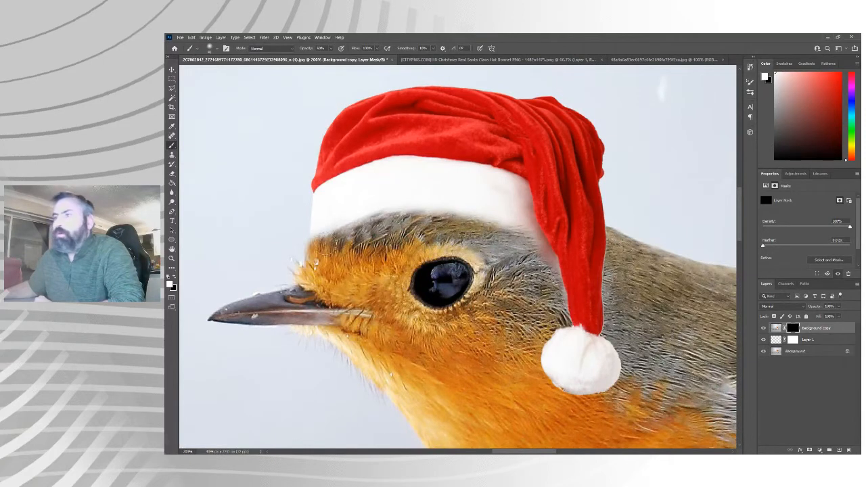
{"action": "left_click_drag", "start_coordinate": [320, 234], "coordinate": [322, 237]}
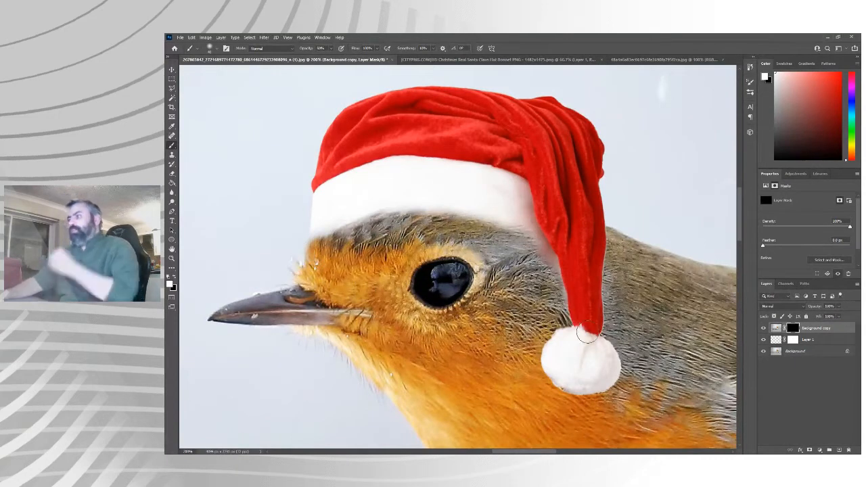
Step: Paint black with a smaller soft brush on the hat layer's mask to clean the pale fringe along the hanging tail's edges
{"action": "left_click", "coordinate": [794, 341]}
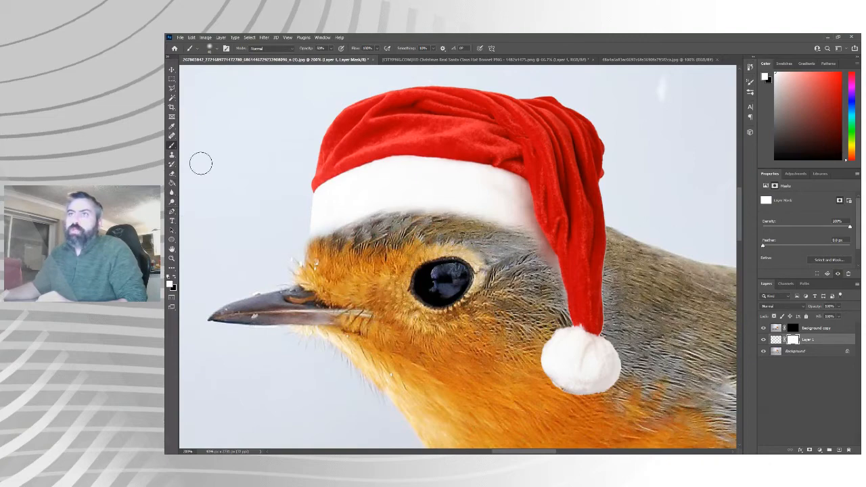
{"action": "left_click", "coordinate": [173, 259]}
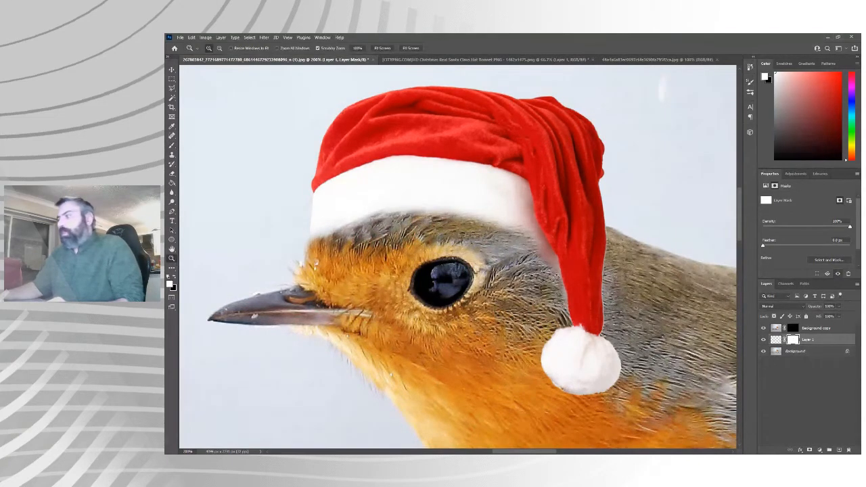
{"action": "left_click_drag", "start_coordinate": [560, 274], "coordinate": [561, 276]}
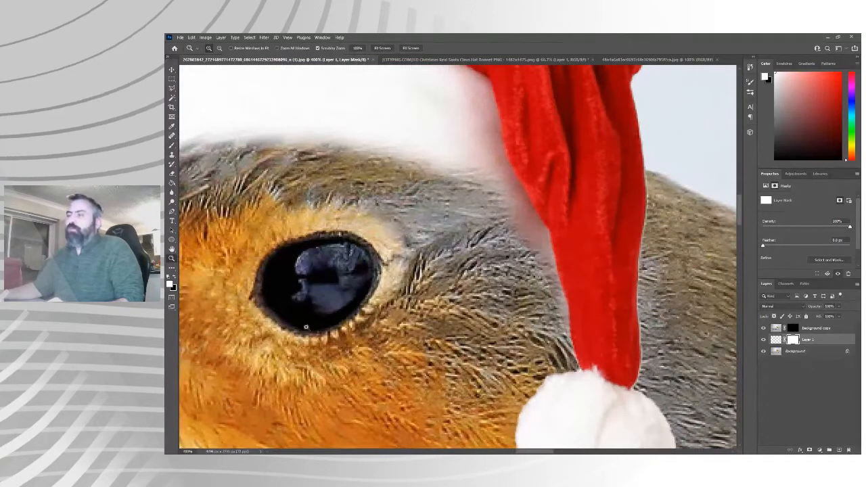
{"action": "left_click", "coordinate": [173, 146]}
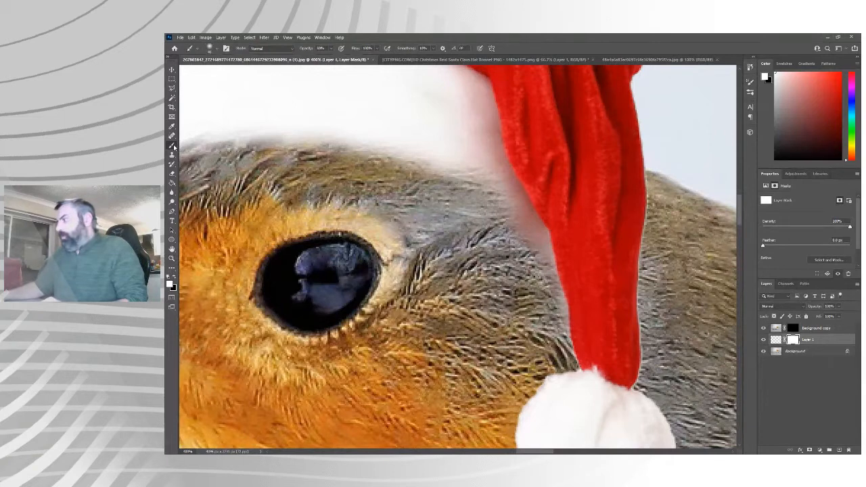
{"action": "left_click", "coordinate": [176, 280]}
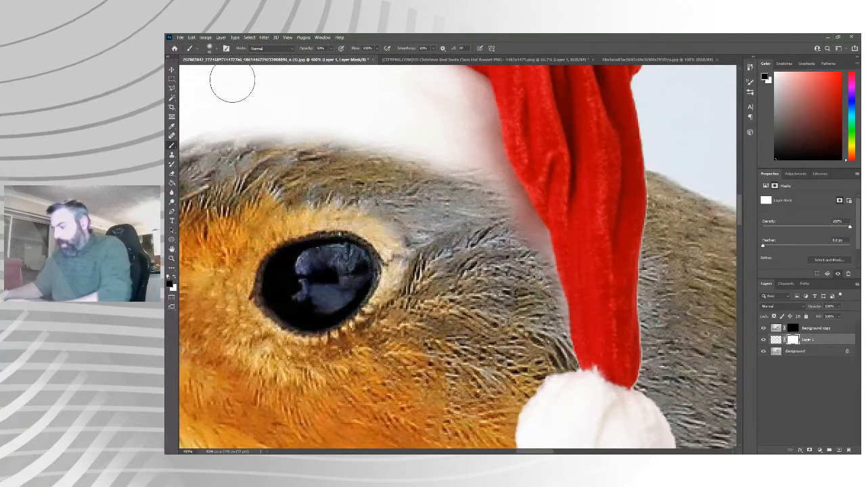
{"action": "left_click", "coordinate": [215, 50]}
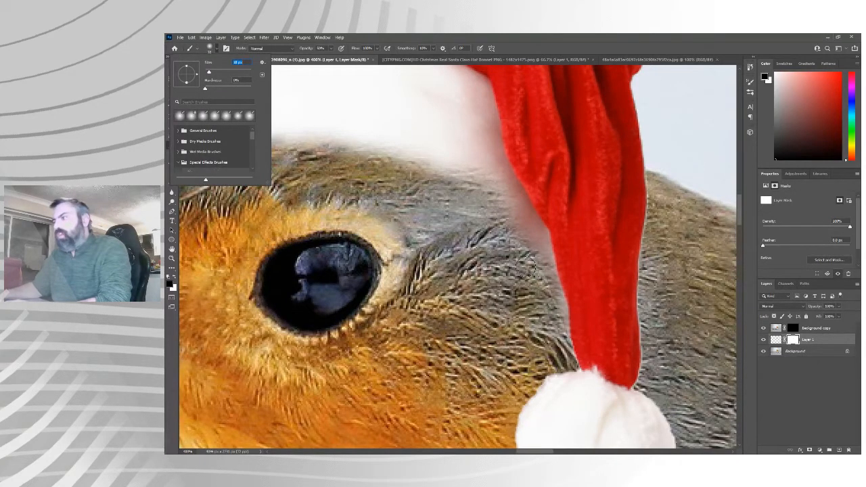
{"action": "key", "text": "Return"}
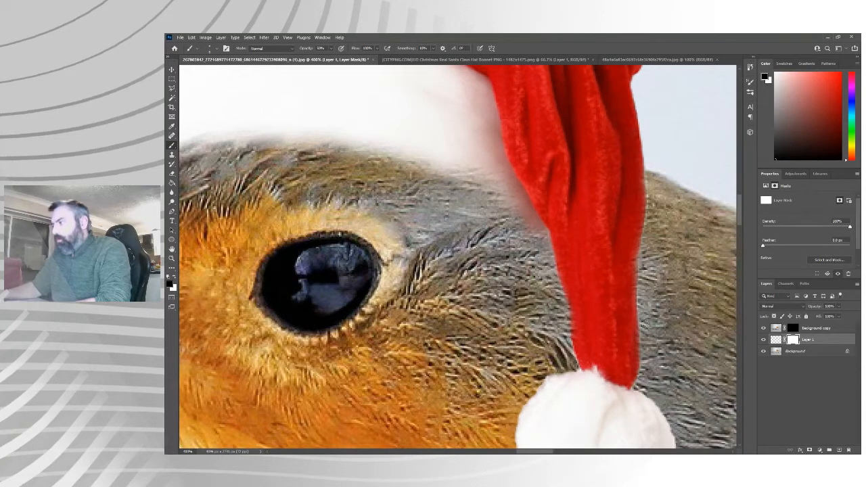
Step: Merge all layers into a single Background layer and duplicate it
{"action": "left_click", "coordinate": [172, 259]}
{"action": "left_click", "coordinate": [359, 50]}
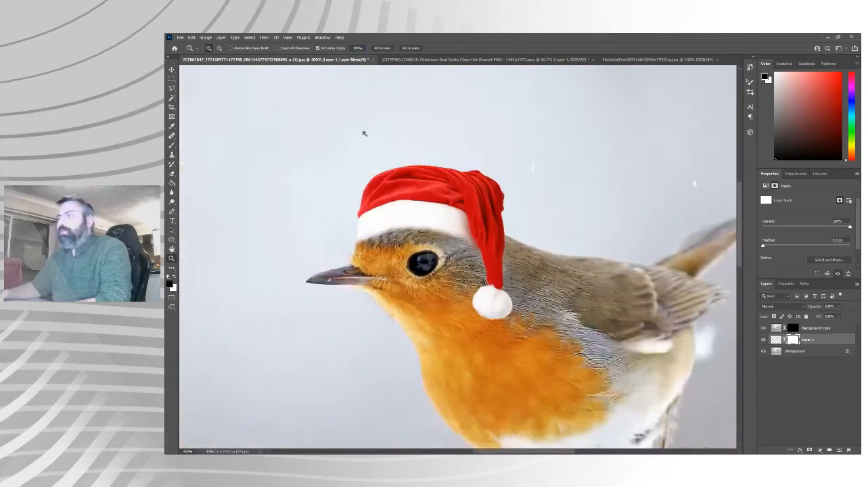
{"action": "left_click", "coordinate": [382, 48]}
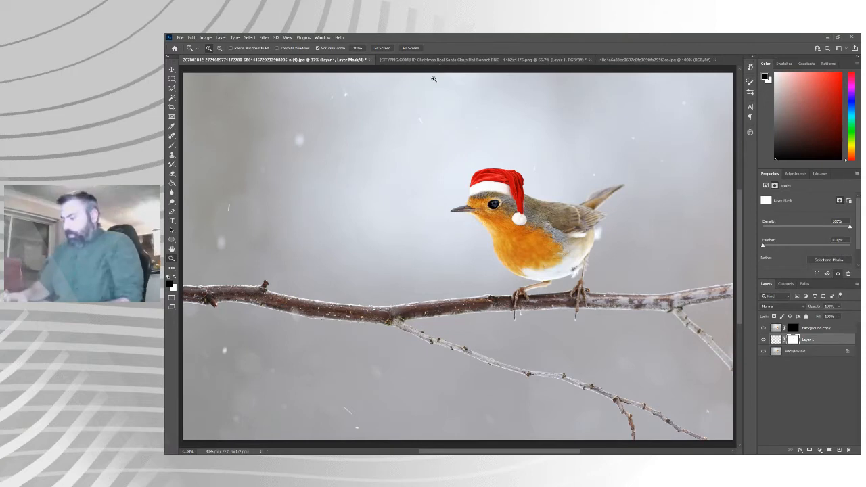
{"action": "left_click", "coordinate": [434, 80], "text": "alt"}
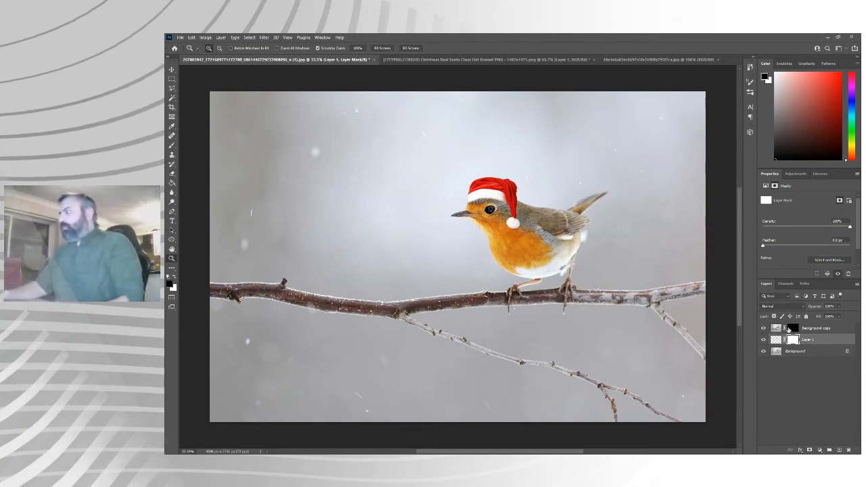
{"action": "left_click", "coordinate": [776, 329]}
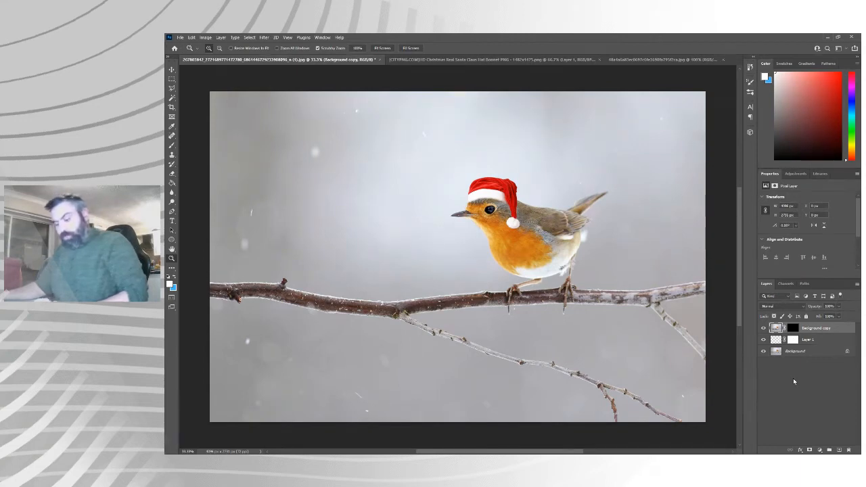
{"action": "key", "text": "ctrl+shift+e"}
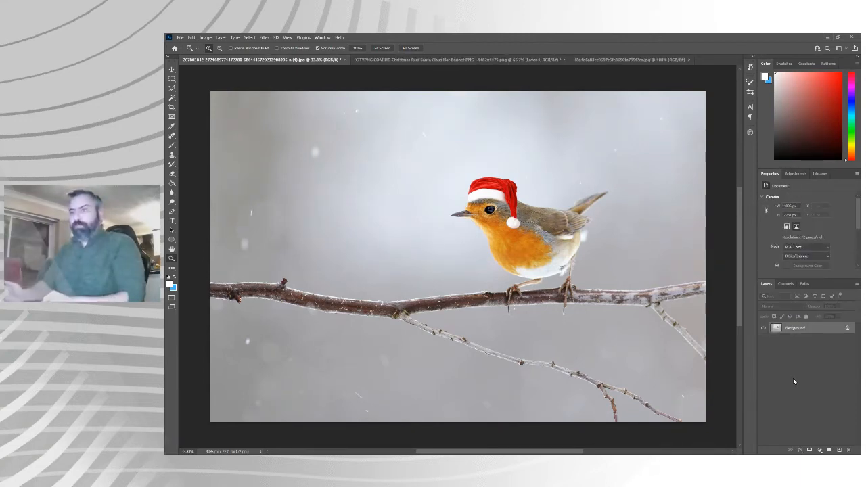
{"action": "key", "text": "ctrl+j"}
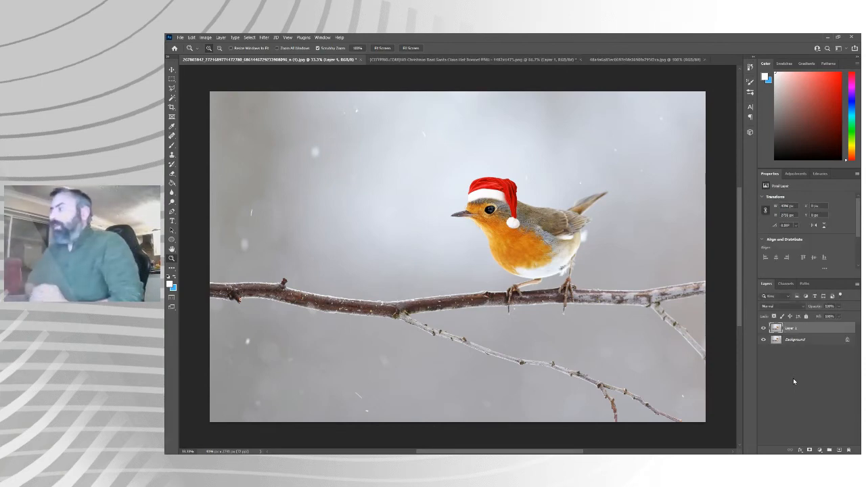
Step: Remove the streaked snowflakes from the blurred backdrop on the duplicate layer using an enlarged Clone Stamp brush
{"action": "left_click", "coordinate": [171, 155]}
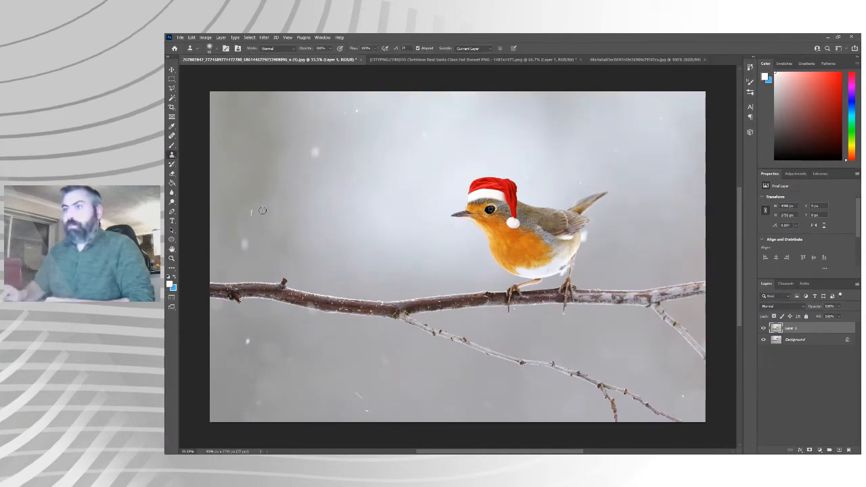
{"action": "key", "text": "bracketright"}
{"action": "key", "text": "bracketright"}
{"action": "key", "text": "bracketright"}
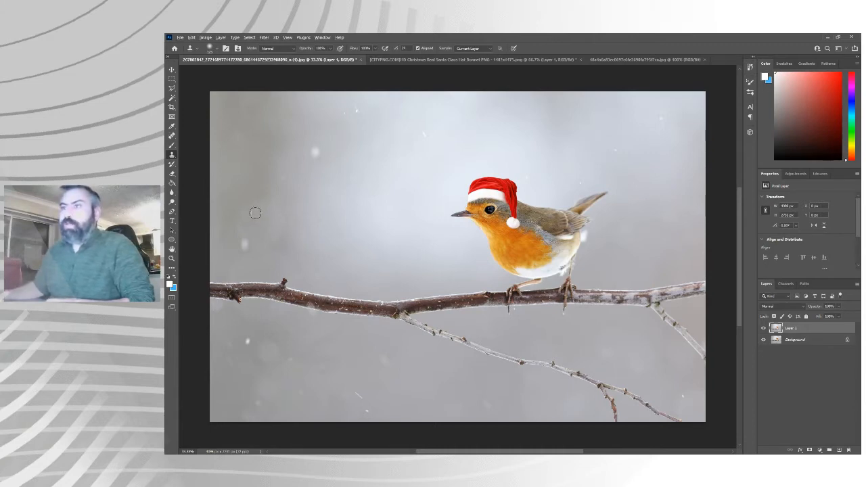
{"action": "left_click", "coordinate": [265, 215], "text": "alt"}
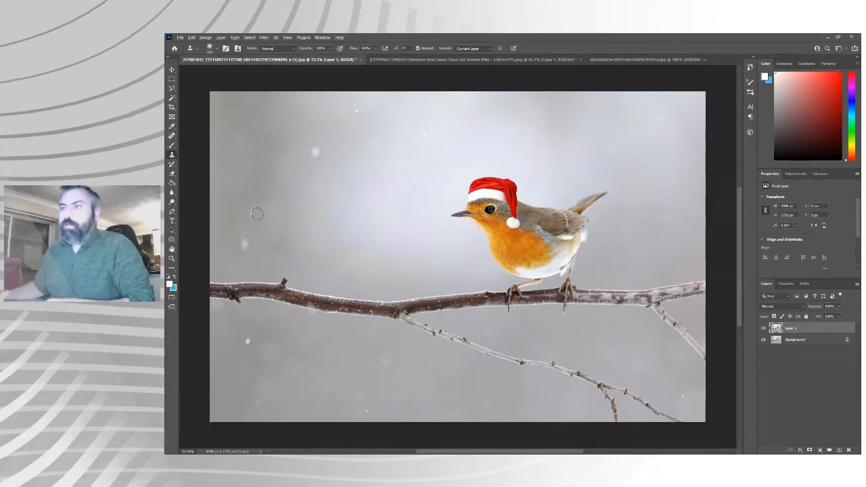
{"action": "left_click", "coordinate": [250, 212]}
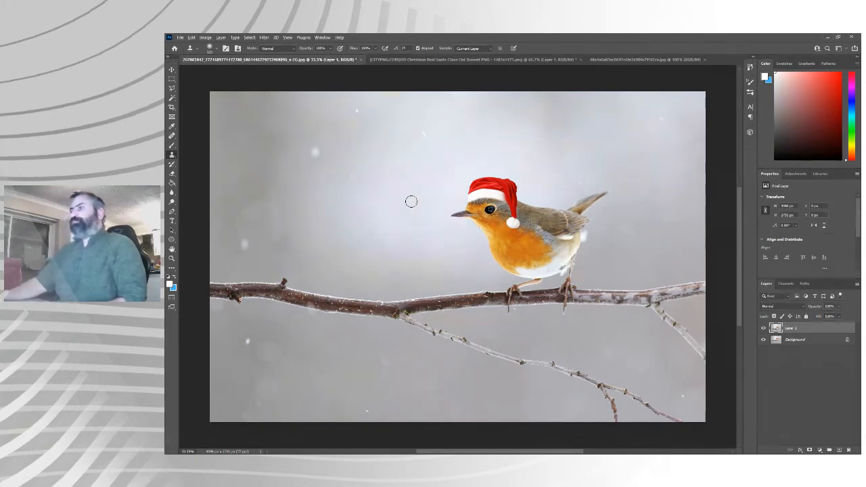
Step: Copy the entire black snow overlay image and paste it into the robin photo as a new layer
{"action": "left_click", "coordinate": [641, 60]}
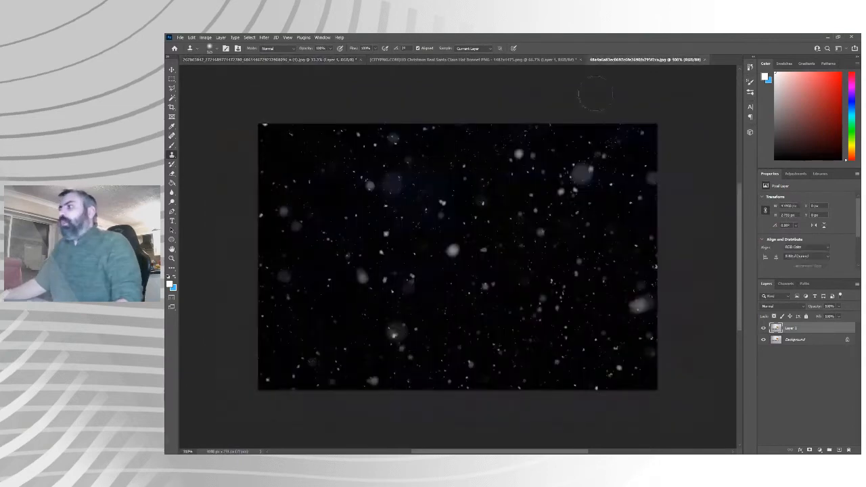
{"action": "left_click", "coordinate": [172, 79]}
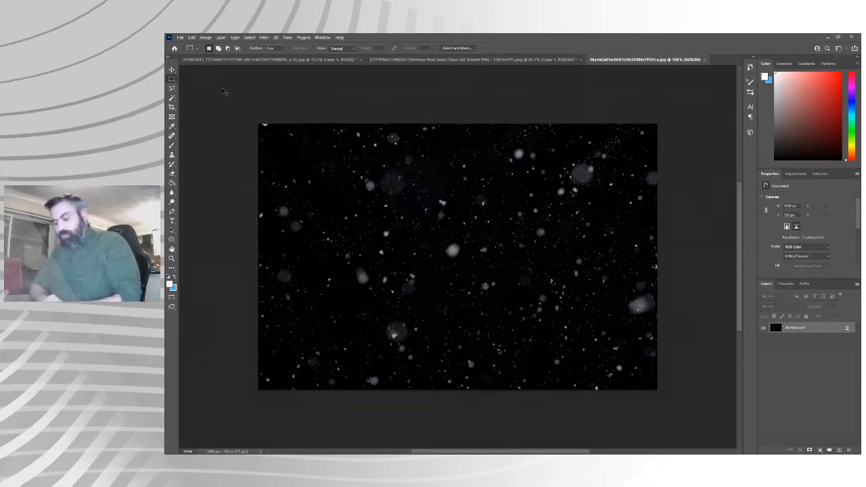
{"action": "key", "text": "ctrl+a"}
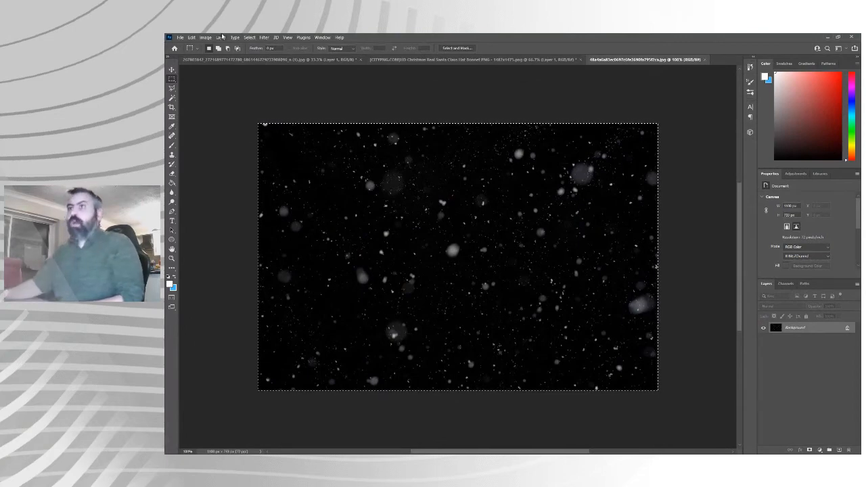
{"action": "left_click", "coordinate": [267, 59]}
{"action": "key", "text": "ctrl+v"}
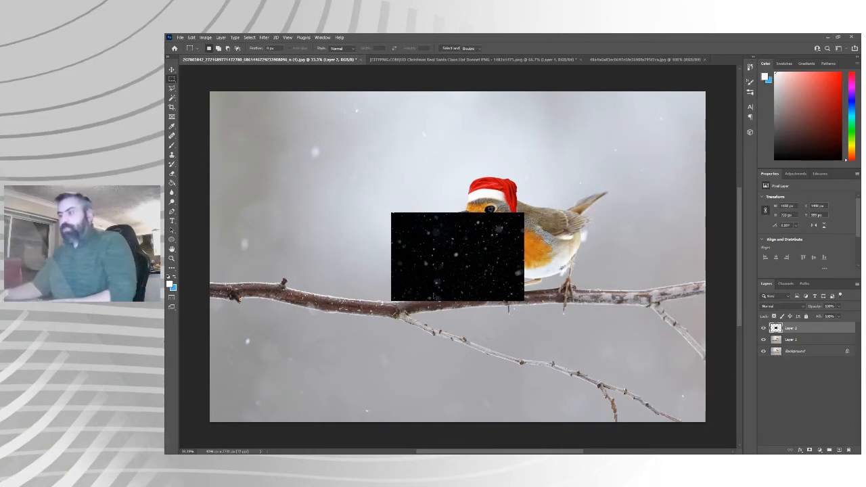
Step: Scale the pasted snow overlay proportionally to cover the whole canvas
{"action": "key", "text": "ctrl+t"}
{"action": "left_click_drag", "start_coordinate": [526, 257], "coordinate": [705, 257]}
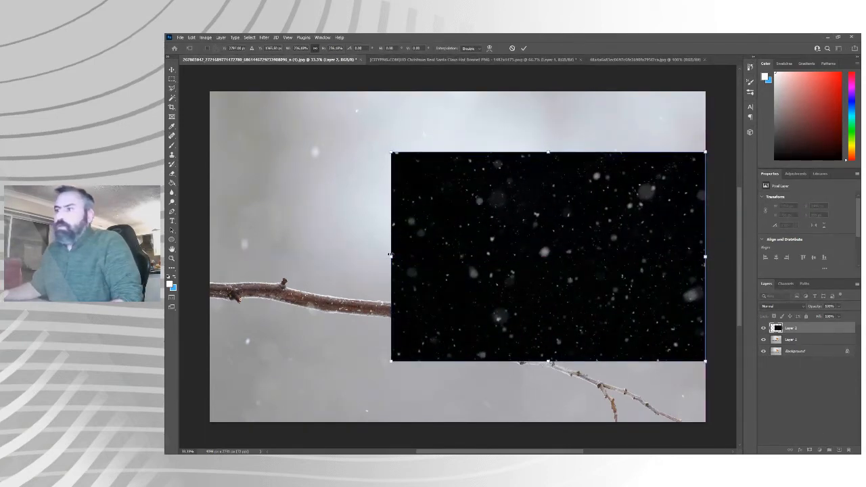
{"action": "left_click_drag", "start_coordinate": [391, 256], "coordinate": [202, 245]}
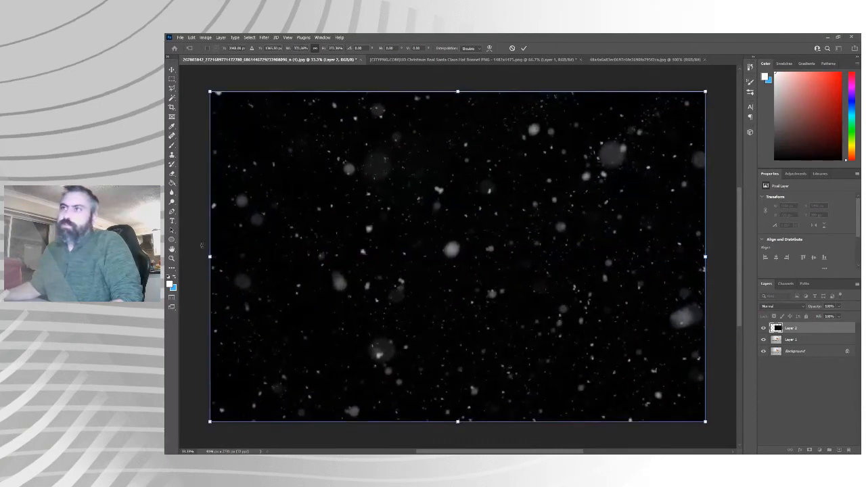
{"action": "key", "text": "Return"}
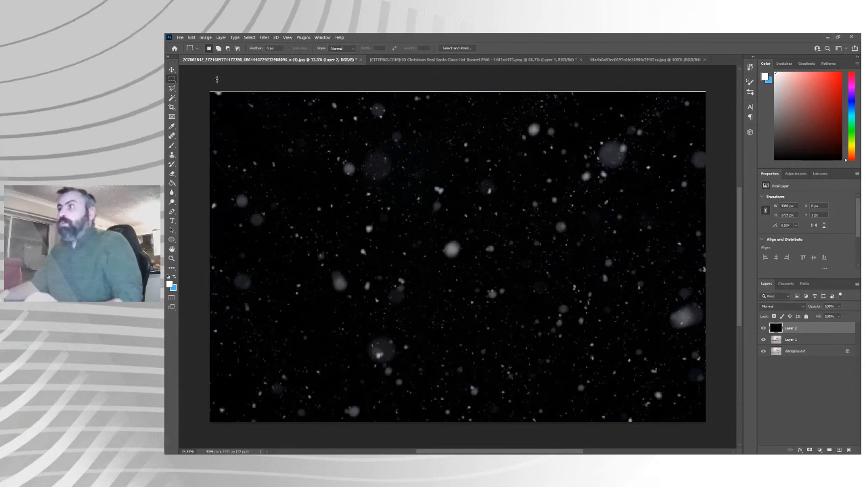
Step: Enlarge the snow overlay slightly so it extends past the canvas edges on all sides
{"action": "key", "text": "ctrl+t"}
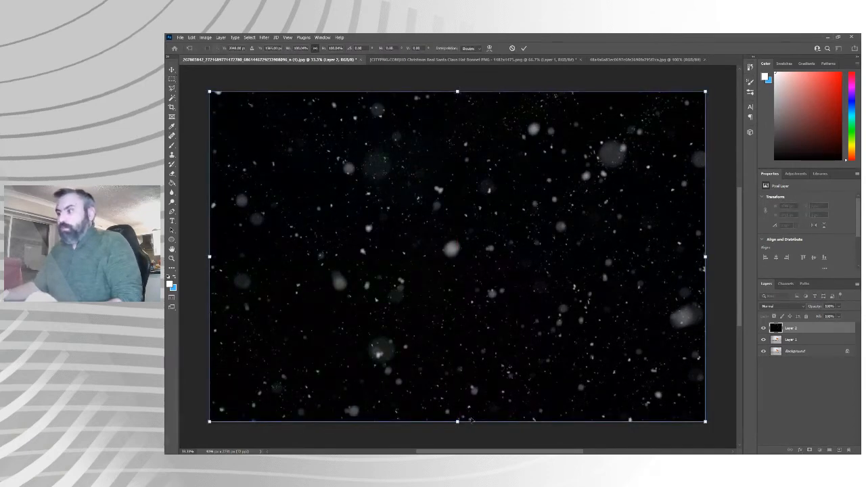
{"action": "left_click_drag", "start_coordinate": [457, 421], "coordinate": [457, 422]}
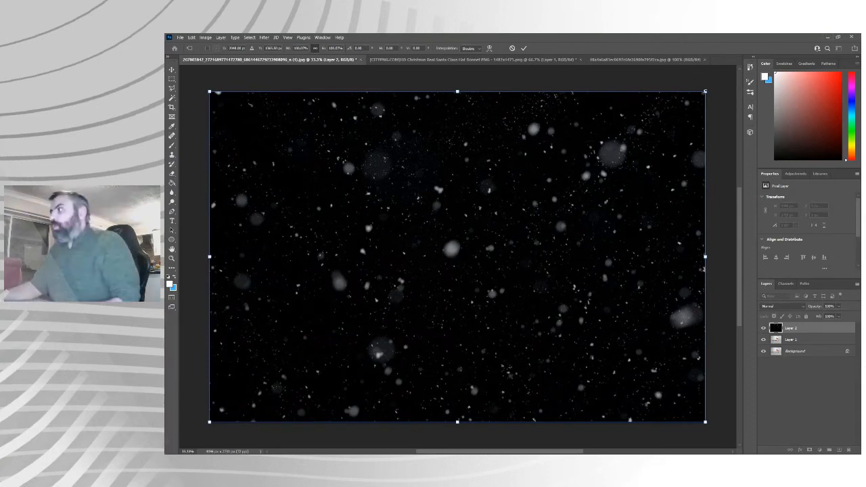
{"action": "left_click_drag", "start_coordinate": [705, 90], "coordinate": [709, 88]}
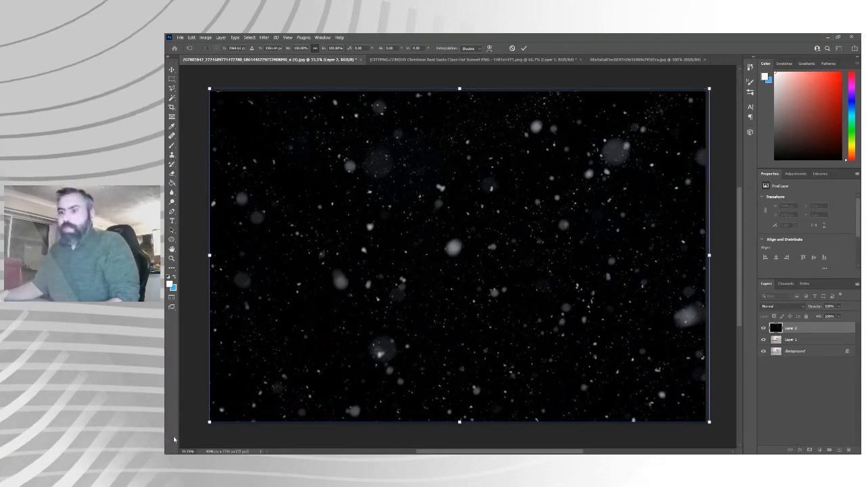
{"action": "left_click_drag", "start_coordinate": [210, 423], "coordinate": [206, 425]}
{"action": "key", "text": "Return"}
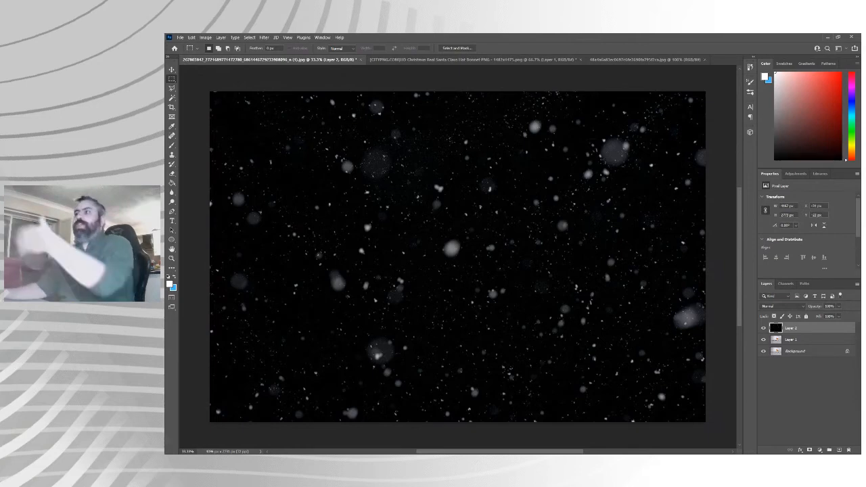
Step: Set the snow overlay layer's blend mode to Screen
{"action": "left_click", "coordinate": [771, 308]}
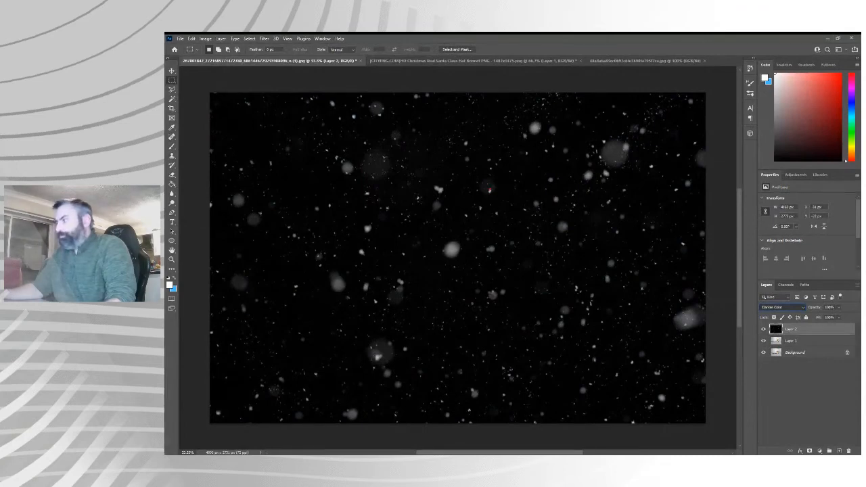
{"action": "key", "text": "Down"}
{"action": "key", "text": "Down"}
{"action": "key", "text": "Down"}
{"action": "key", "text": "Down"}
{"action": "key", "text": "Down"}
{"action": "key", "text": "Down"}
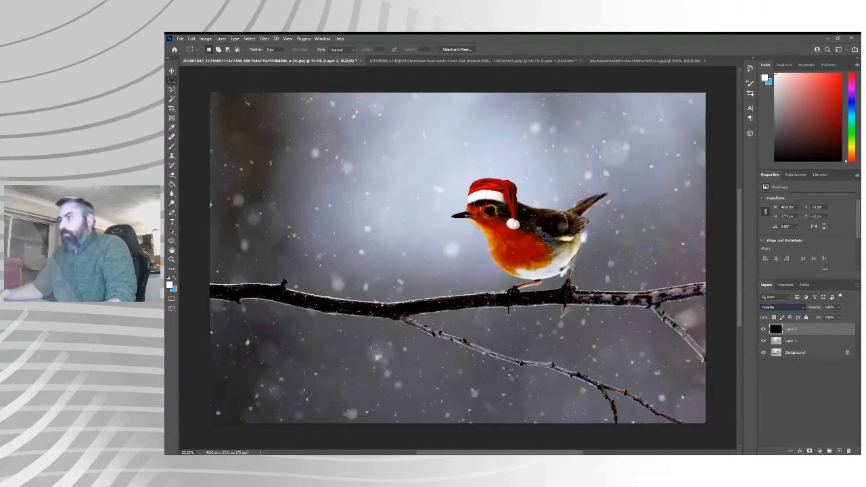
{"action": "key", "text": "Up"}
{"action": "key", "text": "Up"}
{"action": "key", "text": "Up"}
{"action": "key", "text": "Up"}
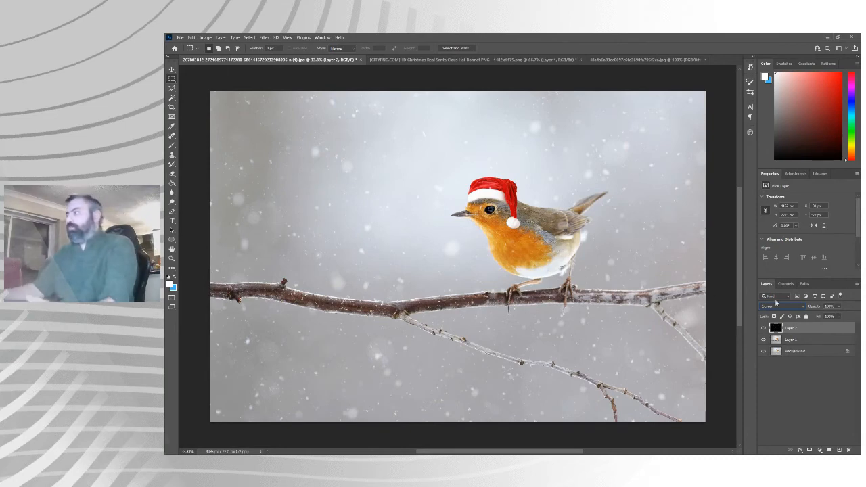
Step: Compare the photo with and without the snow overlay, checking the flakes around the robin's head inside a temporary rectangular selection
{"action": "left_click", "coordinate": [763, 328]}
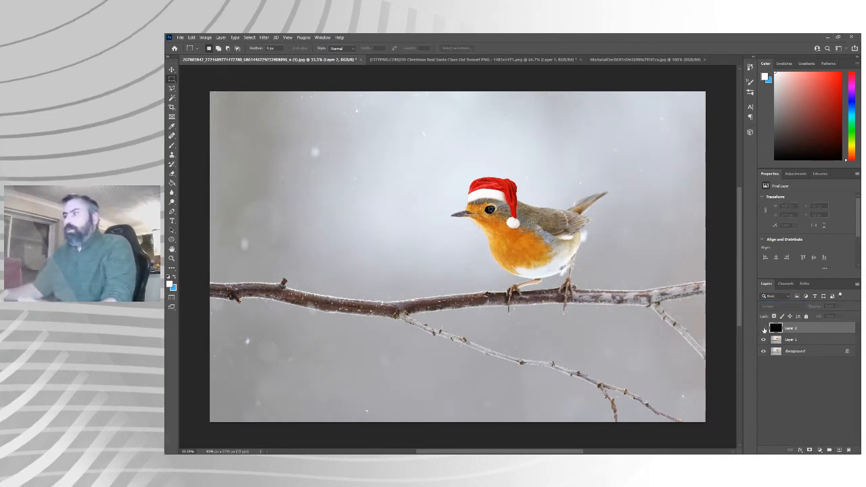
{"action": "left_click", "coordinate": [764, 328]}
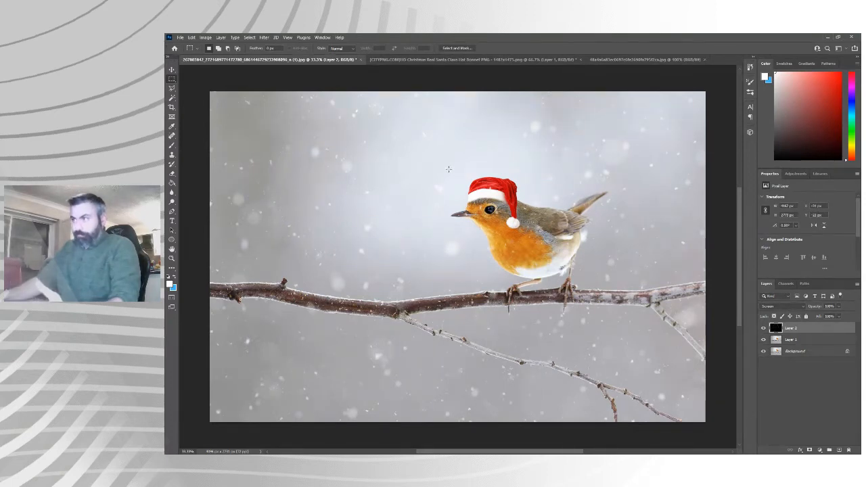
{"action": "left_click_drag", "start_coordinate": [448, 169], "coordinate": [531, 242]}
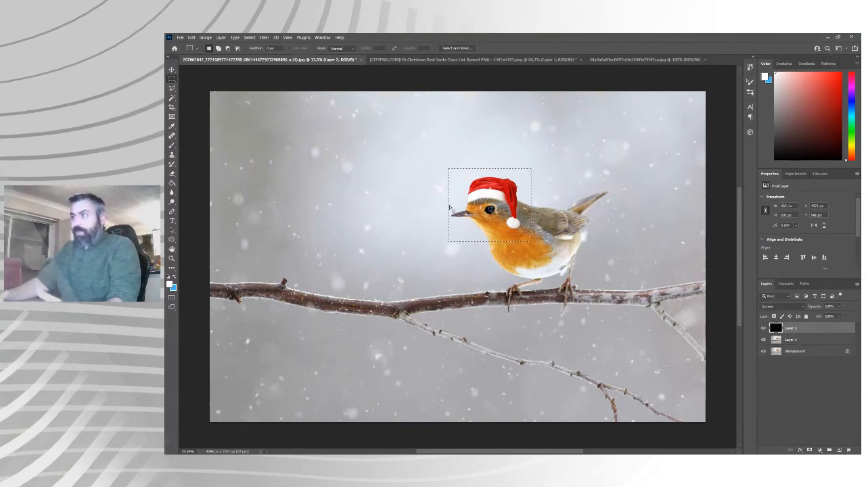
{"action": "scroll", "coordinate": [508, 211], "scroll_direction": "up", "scroll_amount": 1}
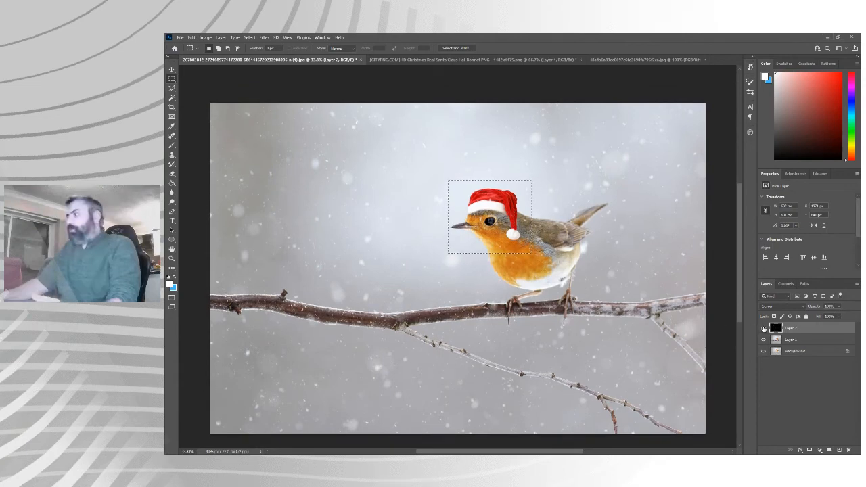
{"action": "left_click", "coordinate": [763, 329]}
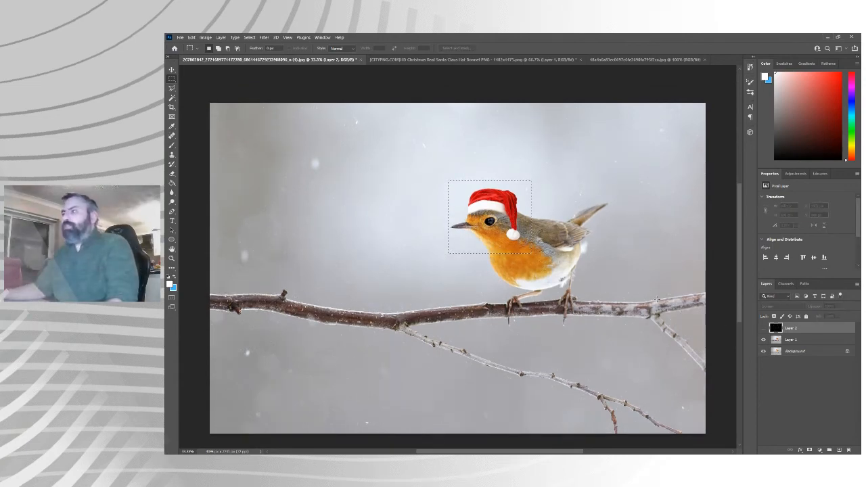
{"action": "left_click", "coordinate": [764, 328]}
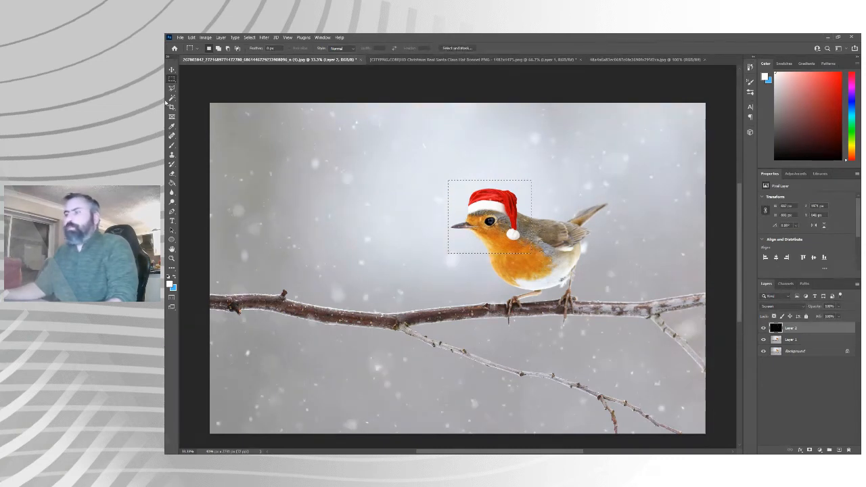
{"action": "key", "text": "ctrl+d"}
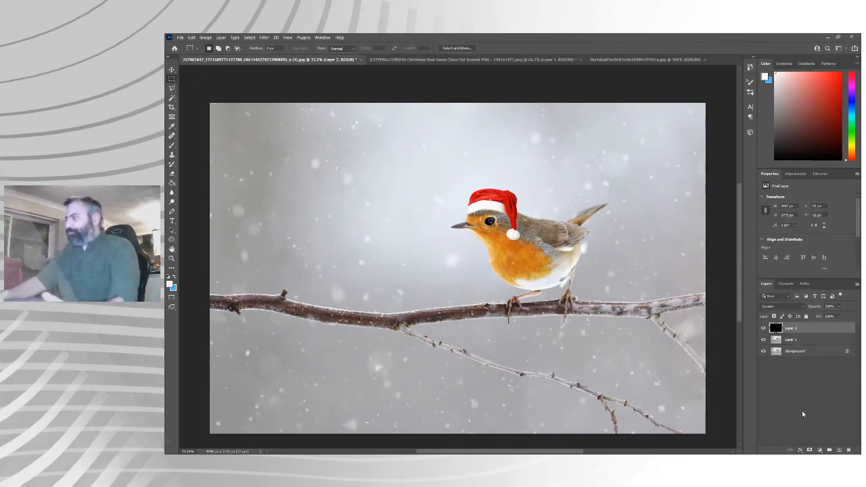
Step: Add a layer mask to the snow overlay and mask out the flakes over the robin's face with a soft black brush
{"action": "left_click", "coordinate": [809, 450]}
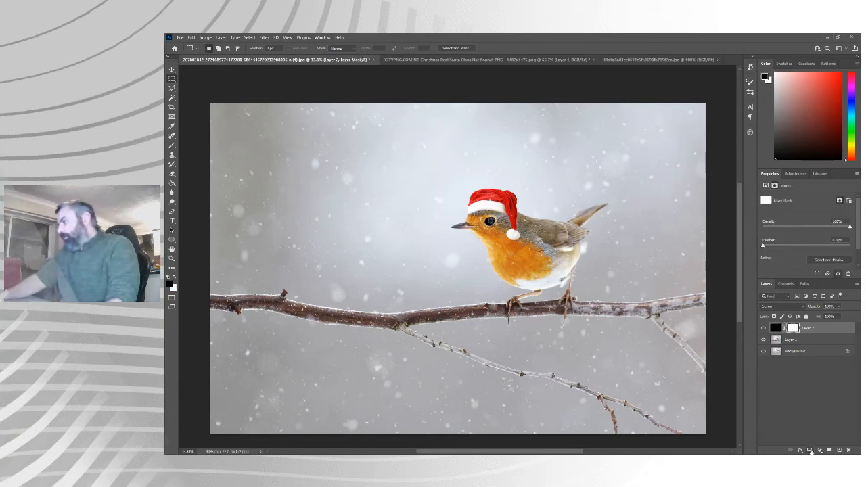
{"action": "left_click", "coordinate": [171, 145]}
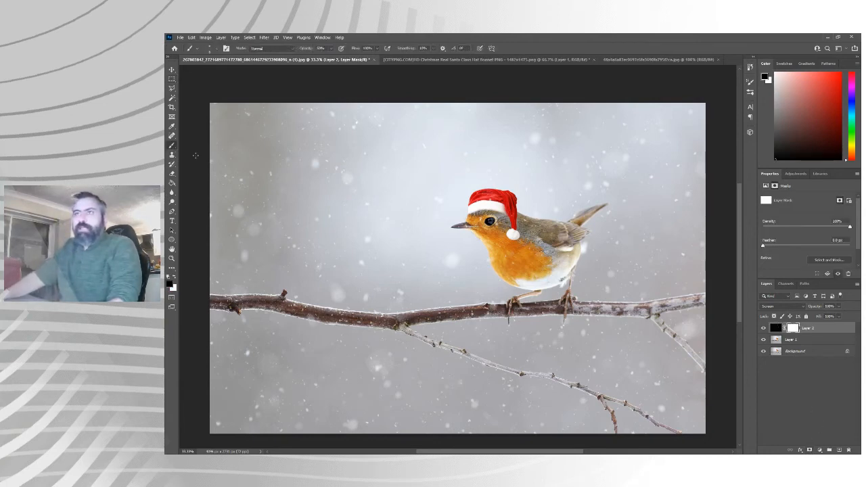
{"action": "left_click", "coordinate": [216, 50]}
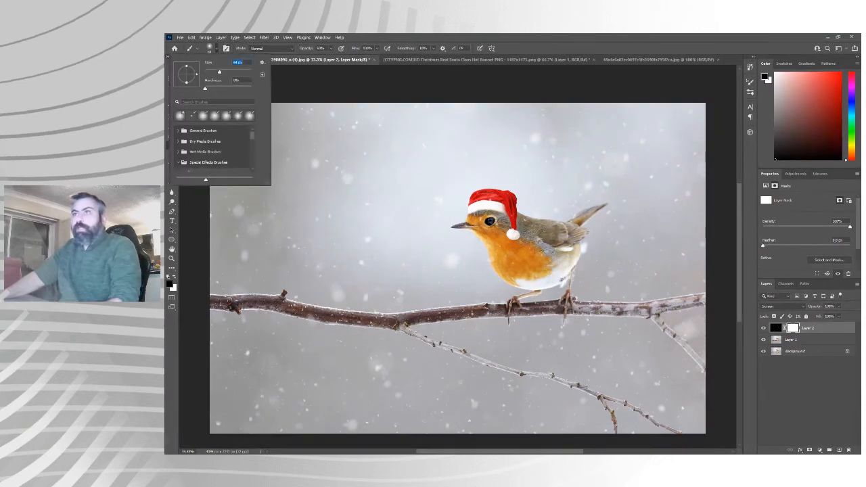
{"action": "left_click_drag", "start_coordinate": [219, 72], "coordinate": [215, 72]}
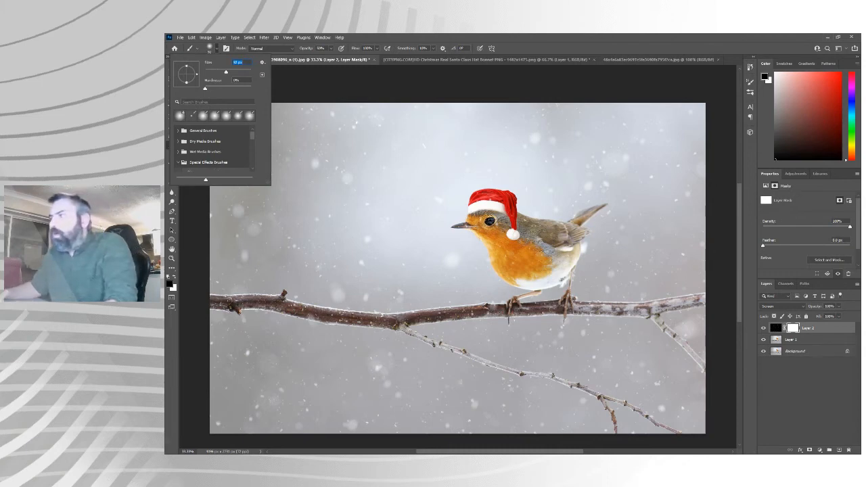
{"action": "left_click", "coordinate": [491, 221]}
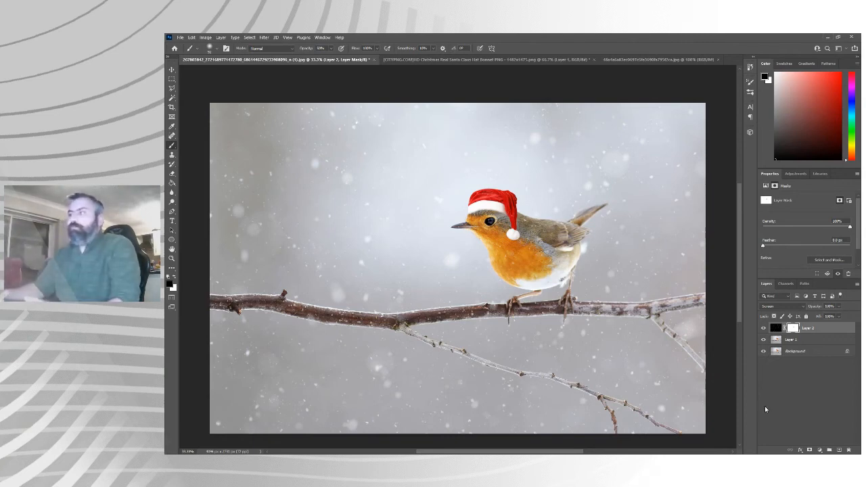
Step: Add the text "Merry Christmas" on the empty backdrop in front of the robin
{"action": "left_click", "coordinate": [171, 221]}
{"action": "left_click", "coordinate": [238, 199]}
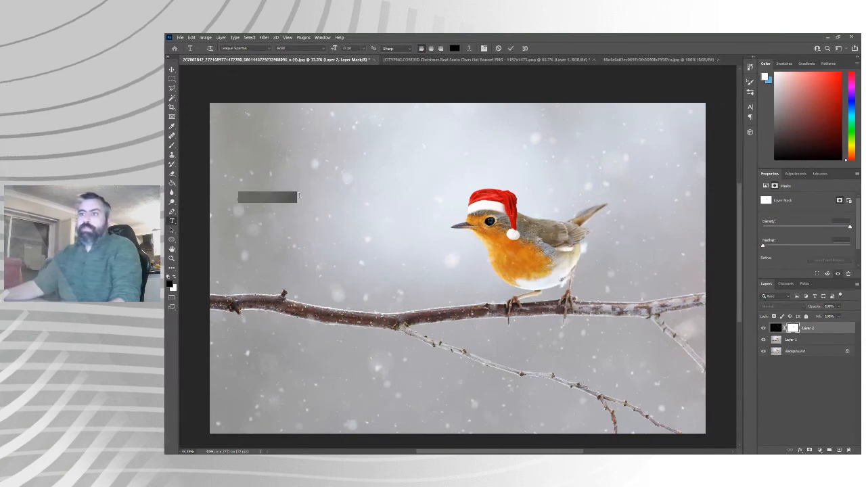
{"action": "type", "text": "Merry"}
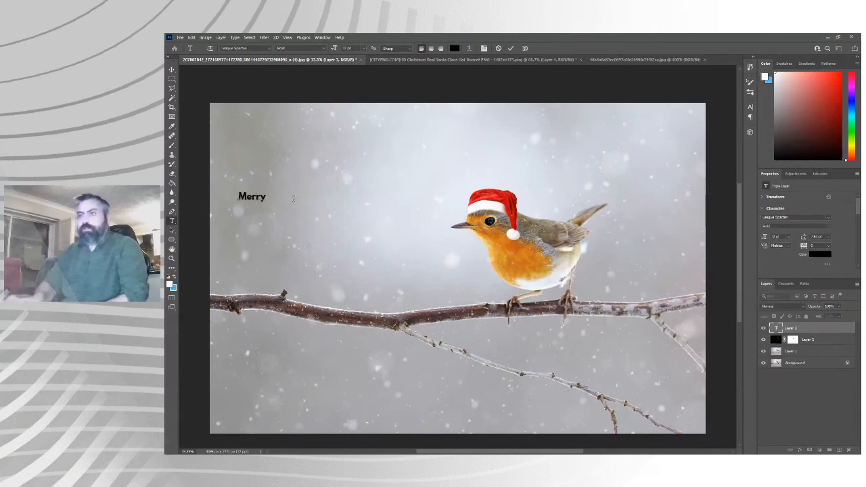
{"action": "type", "text": " Chris"}
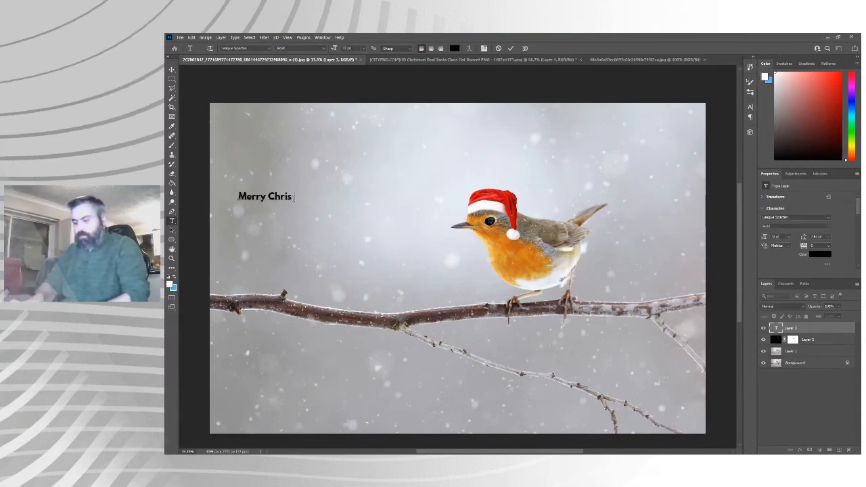
{"action": "type", "text": "tmas"}
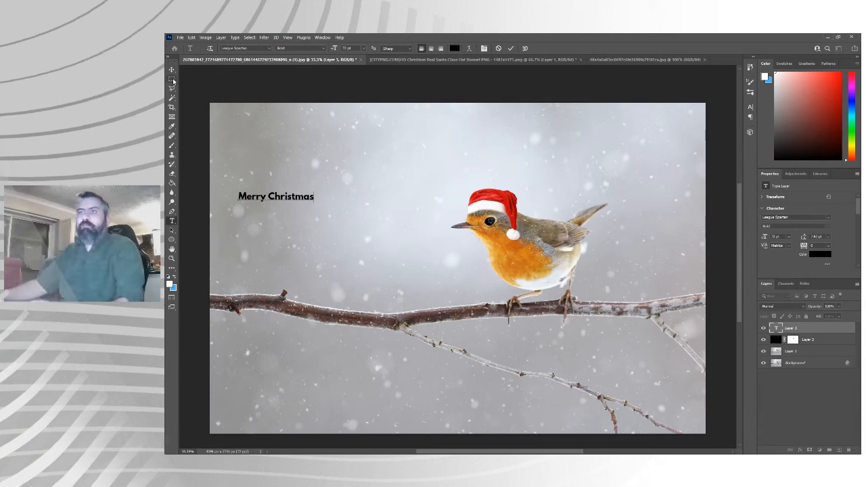
{"action": "left_click", "coordinate": [172, 80]}
{"action": "left_click", "coordinate": [172, 222]}
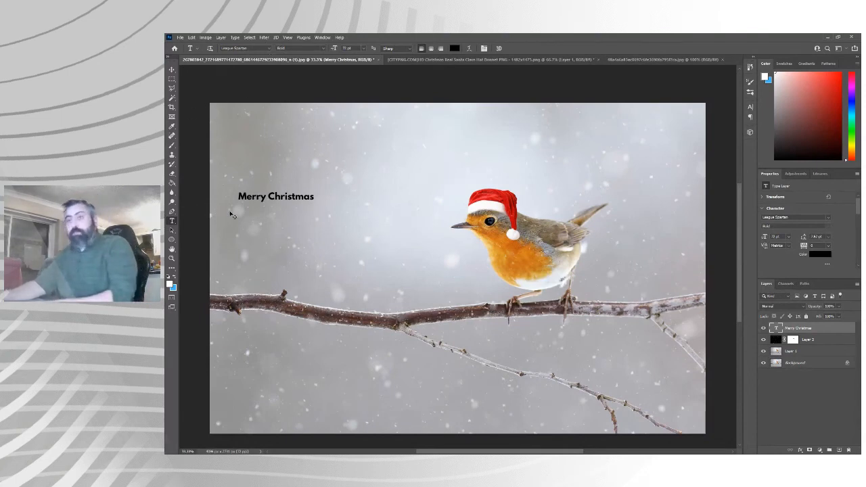
Step: Scale up the "Merry Christmas" text proportionally until it nearly reaches the robin's hat
{"action": "key", "text": "ctrl+t"}
{"action": "left_click_drag", "start_coordinate": [317, 196], "coordinate": [417, 193]}
{"action": "left_click", "coordinate": [173, 79]}
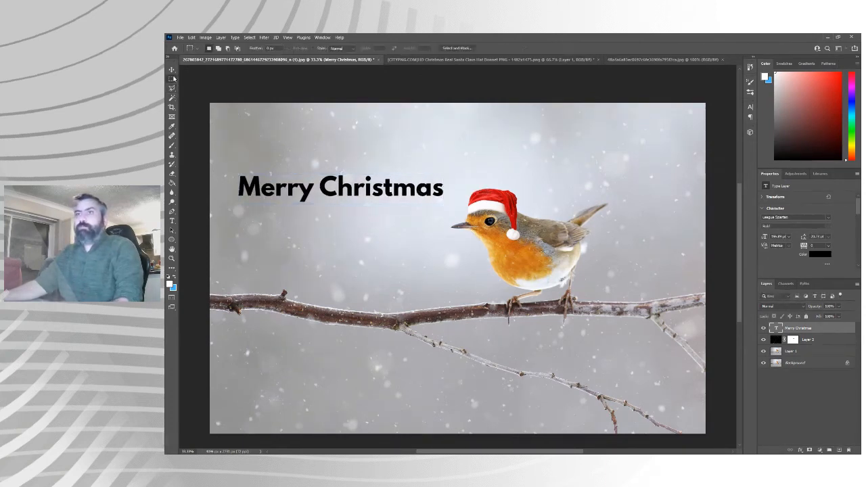